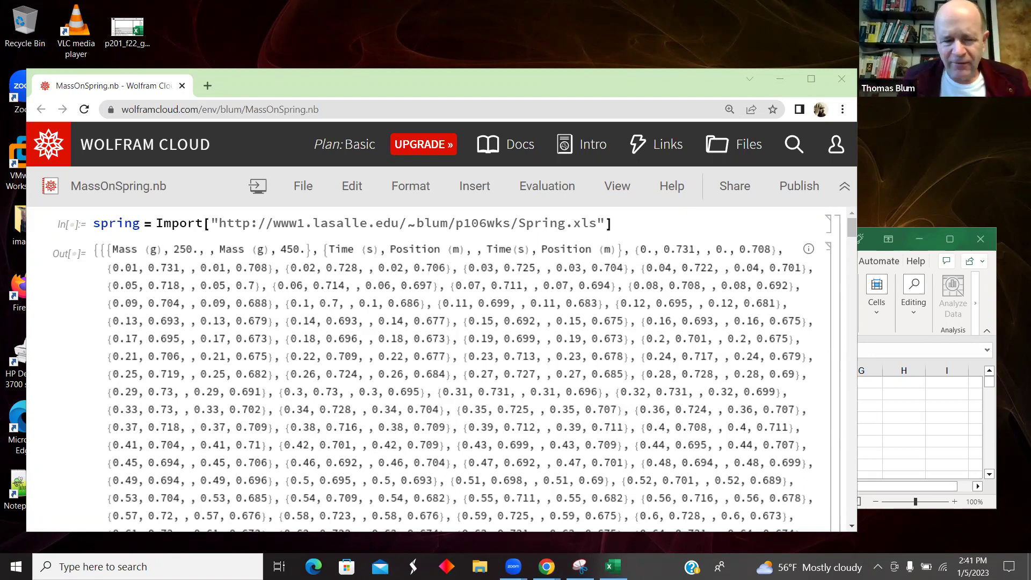
Bring the Spring.xls Excel workbook in front of the Wolfram Cloud notebook
click(932, 400)
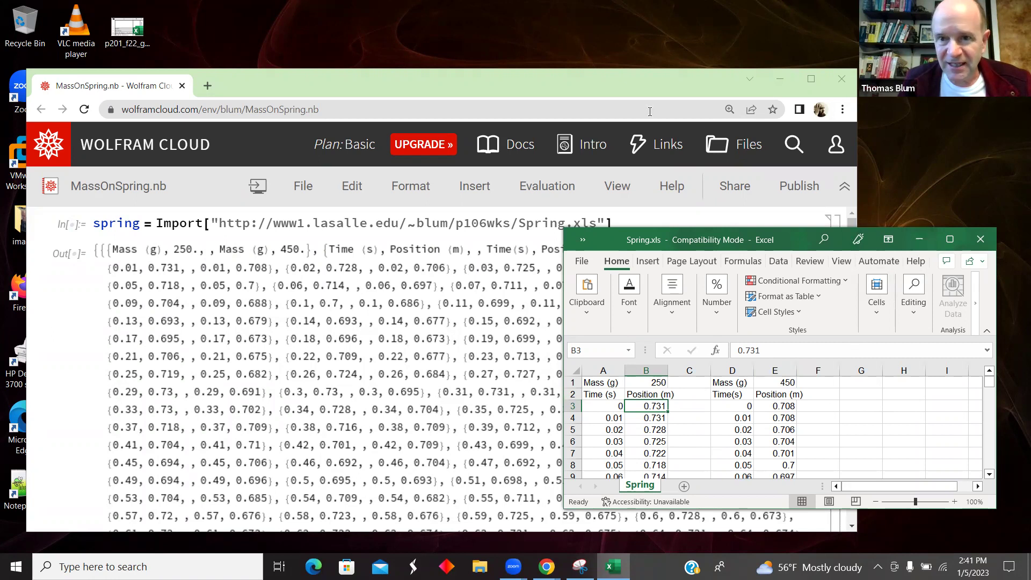
Switch back to the MassOnSpring.nb notebook in Chrome
click(645, 86)
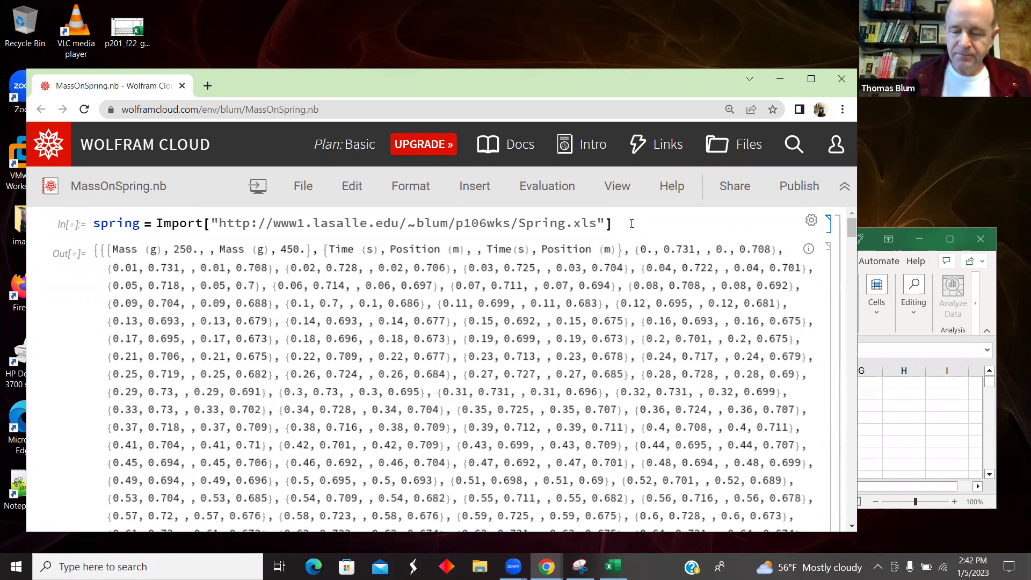
Re-run the Spring.xls import, check the spreadsheet once more, then minimize Excel
key(shift+Return)
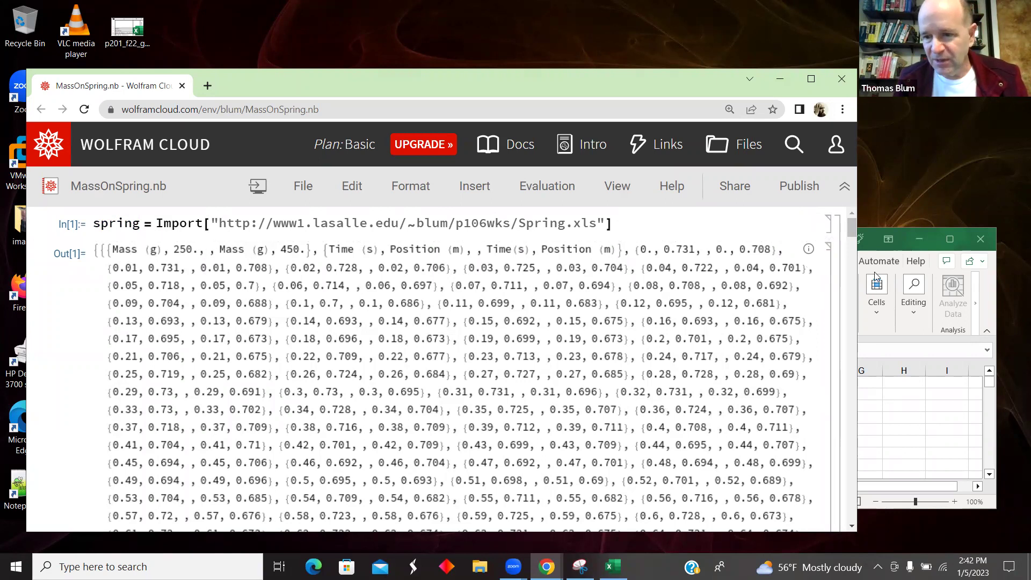
click(922, 419)
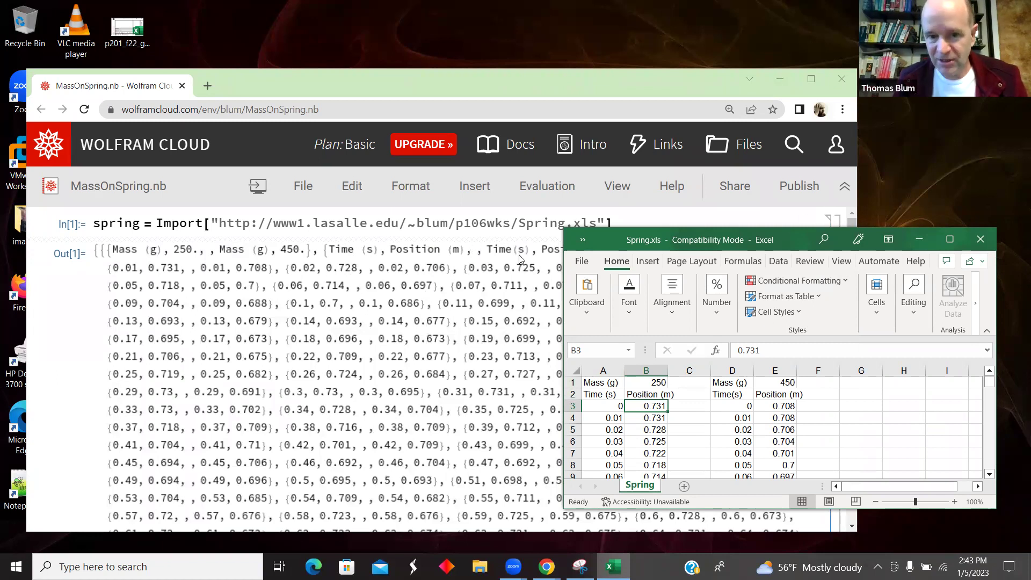
click(920, 240)
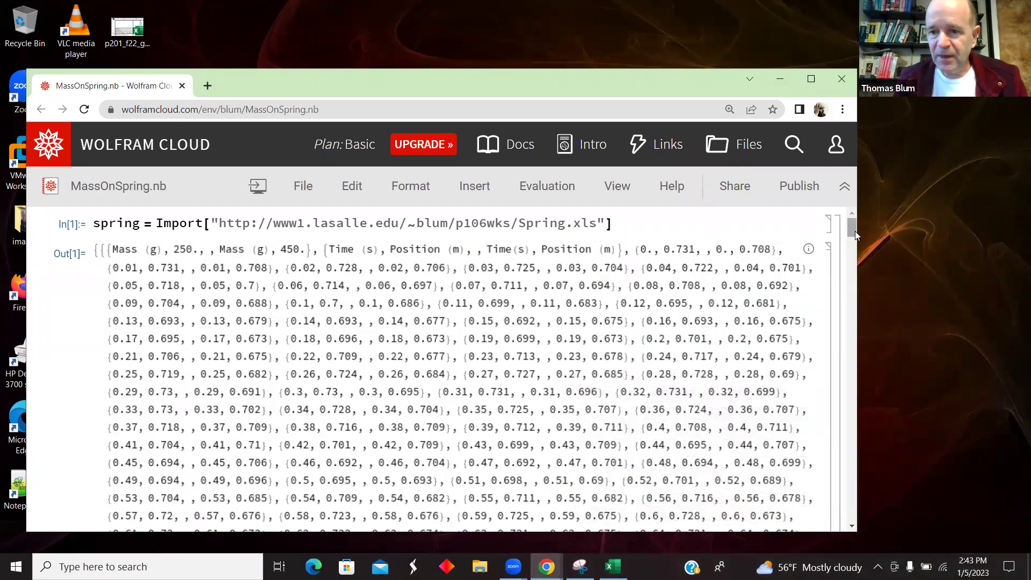
Highlight the sheet 1, row 5, column 2 indices in spring[[1]][[5, 2]] and re-evaluate it
drag(855, 231, 849, 287)
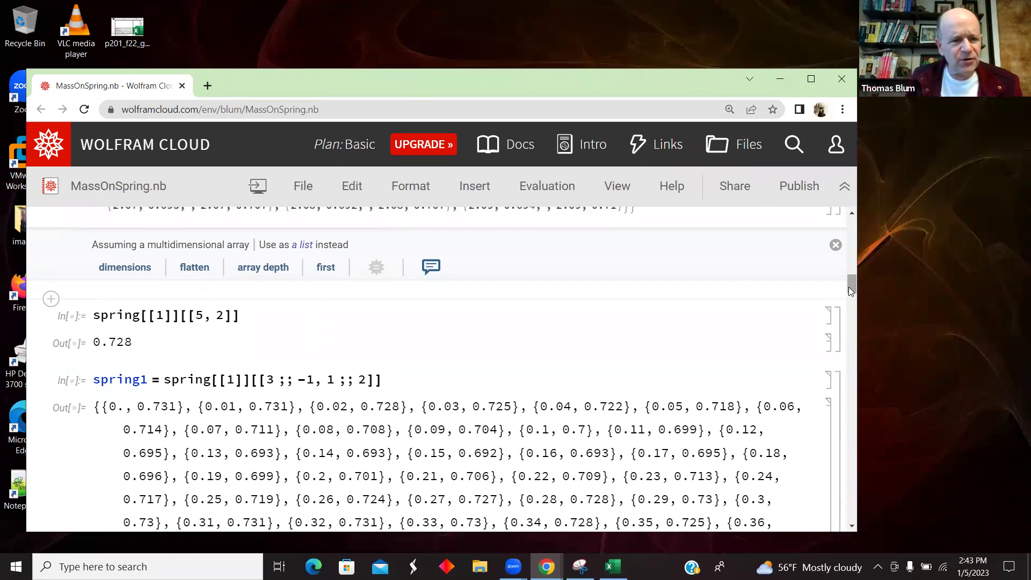
double_click(178, 316)
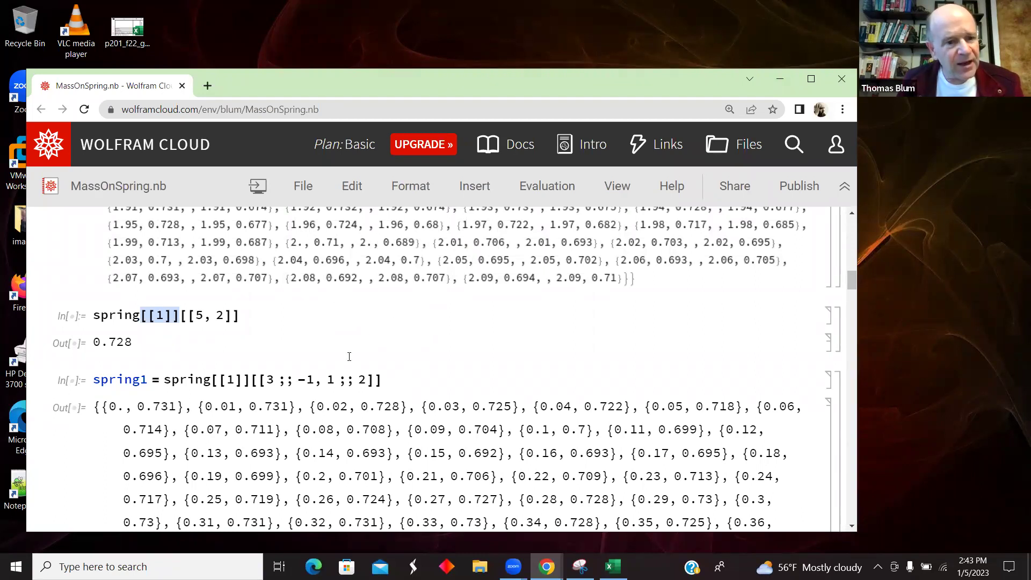
double_click(198, 315)
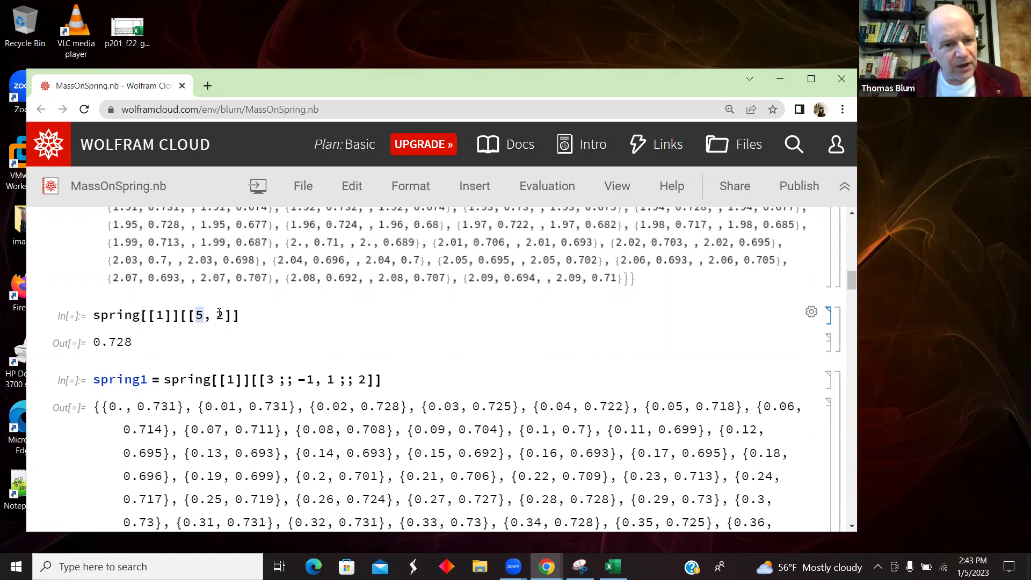
double_click(219, 315)
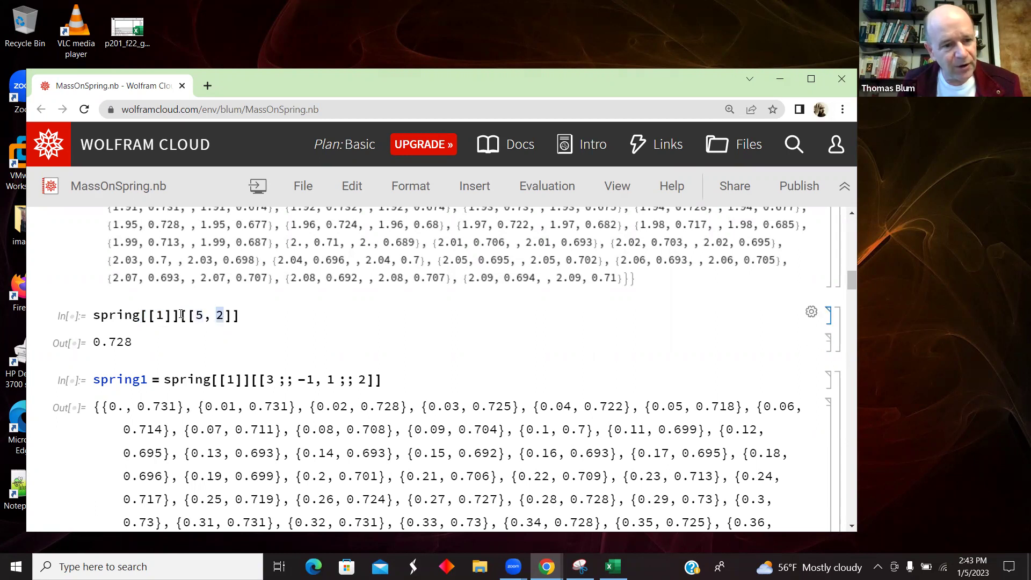
drag(182, 316, 136, 316)
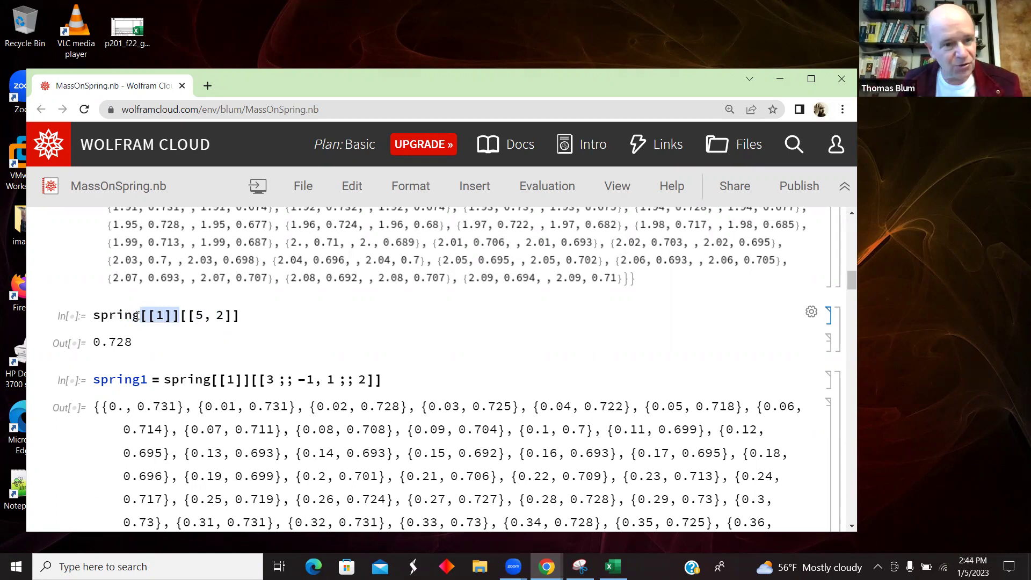
click(197, 316)
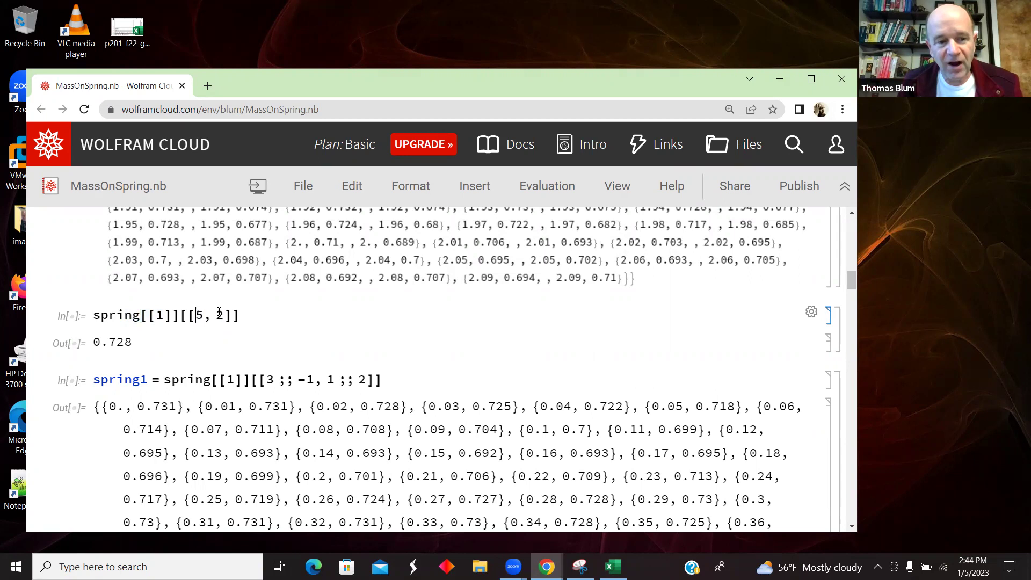
click(218, 314)
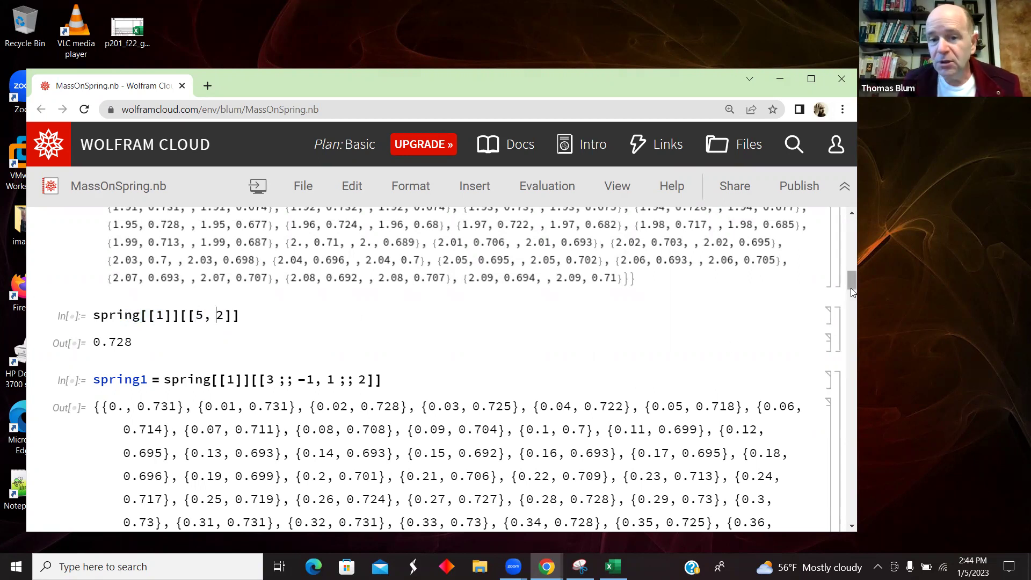
key(shift+Return)
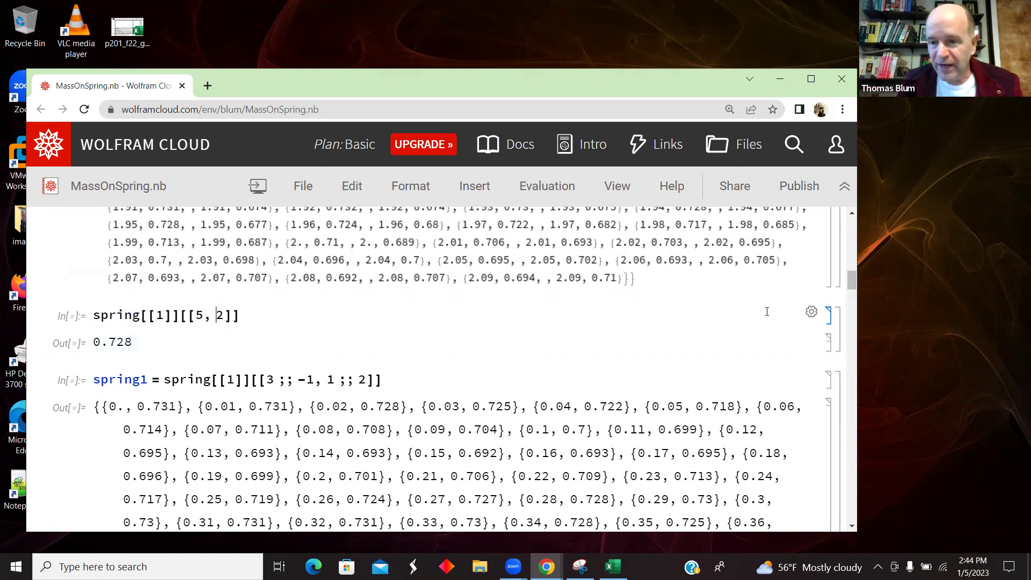
Return to the spring[[1]][[5, 2]] cell and select its 0.728 output
scroll(847, 255, up, 15)
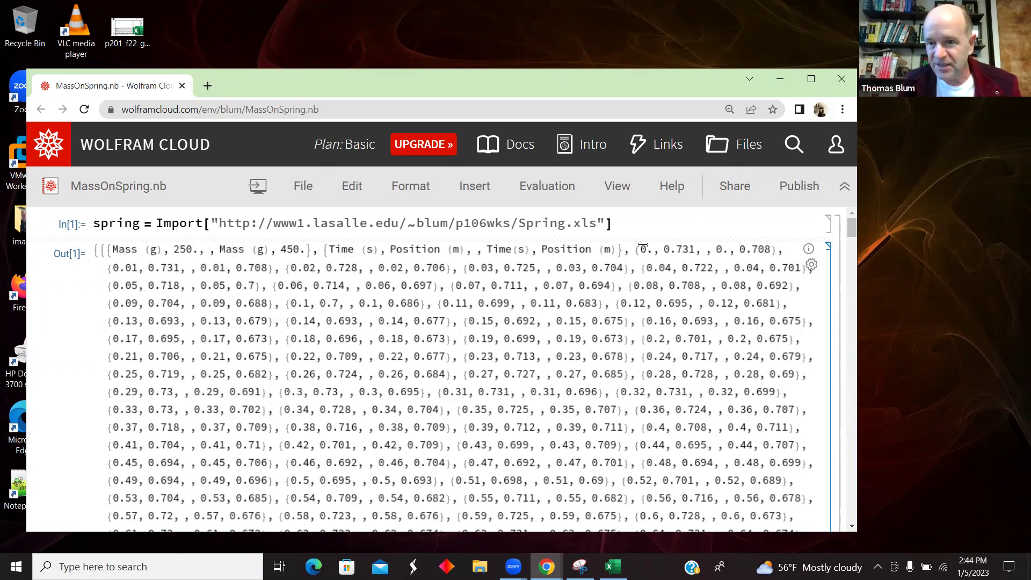
drag(851, 229, 850, 284)
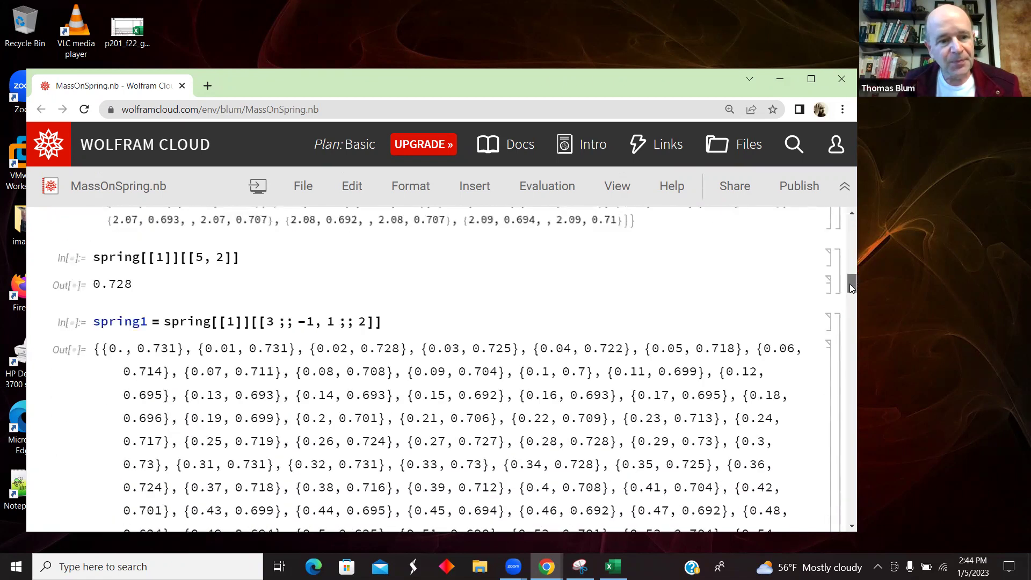
click(206, 263)
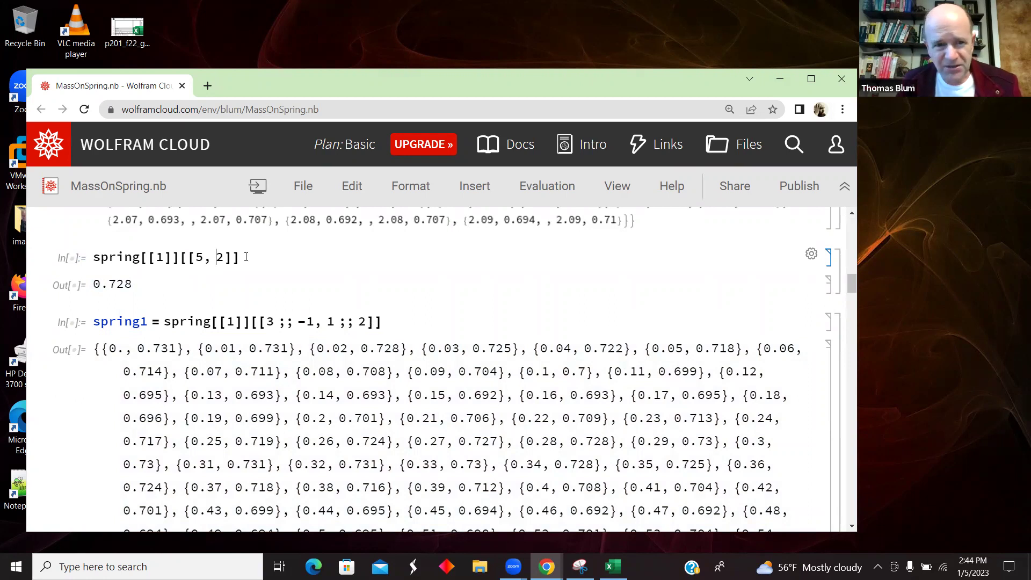
click(433, 232)
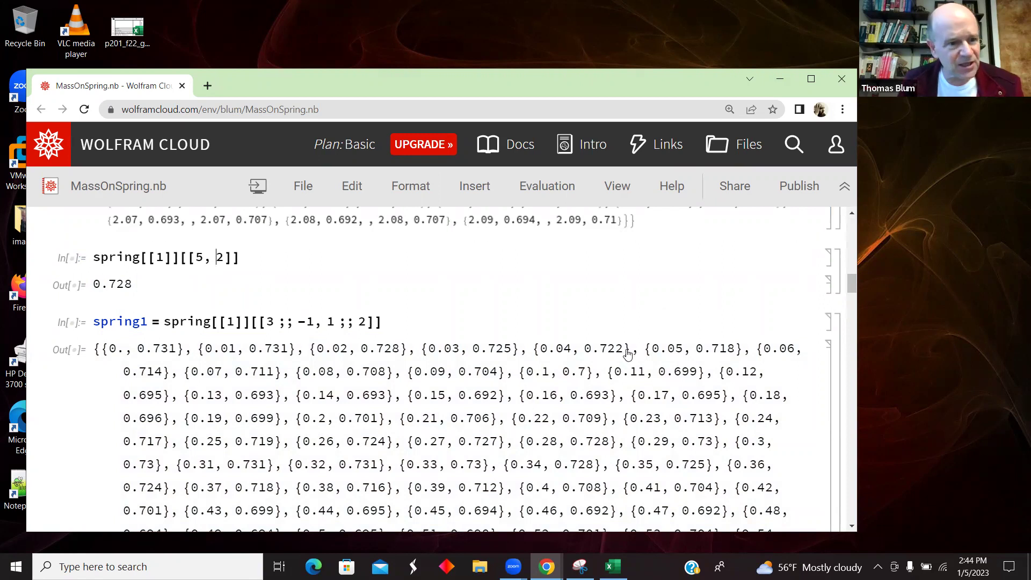
click(107, 295)
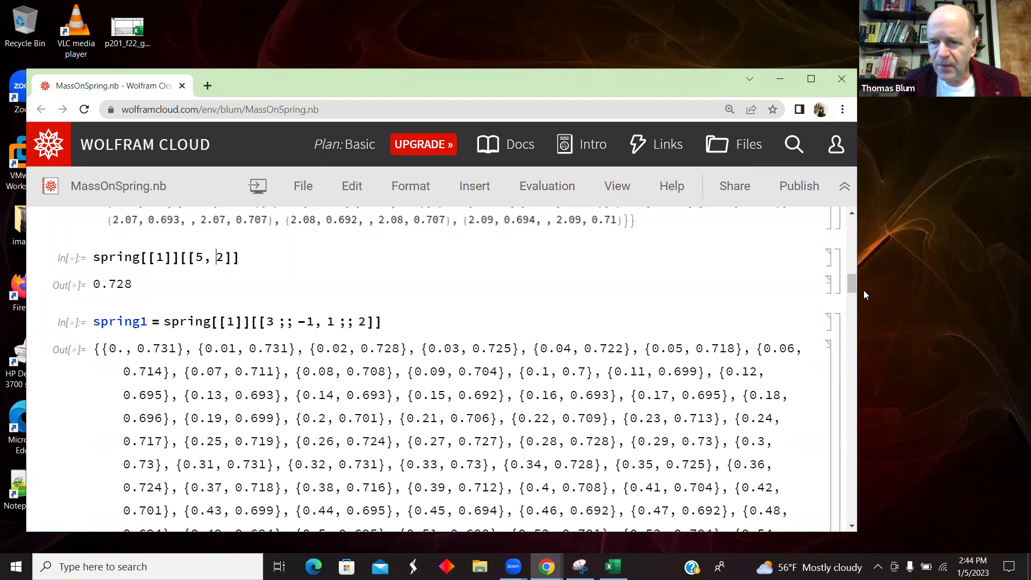
drag(857, 289, 856, 289)
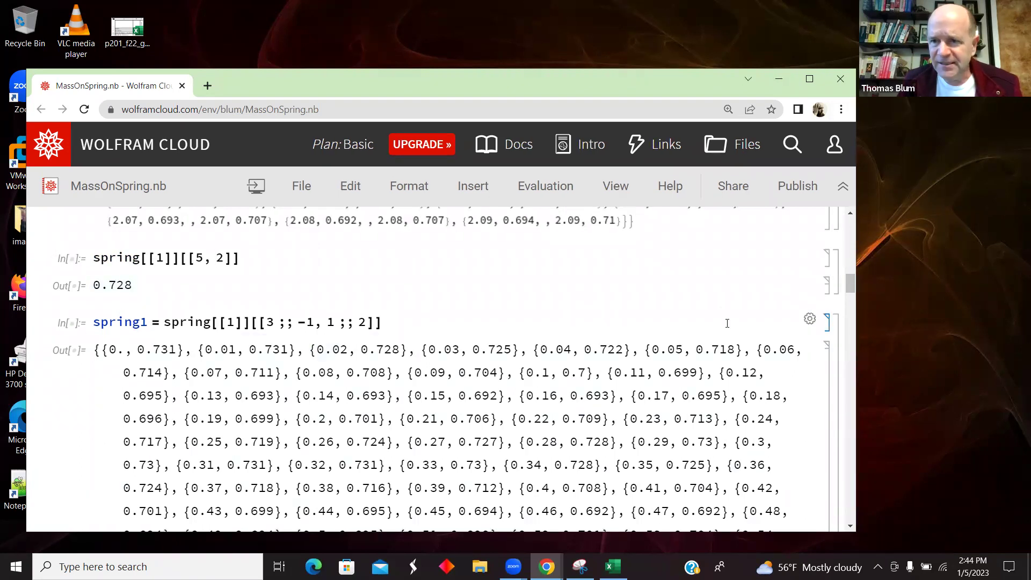
drag(848, 286, 846, 290)
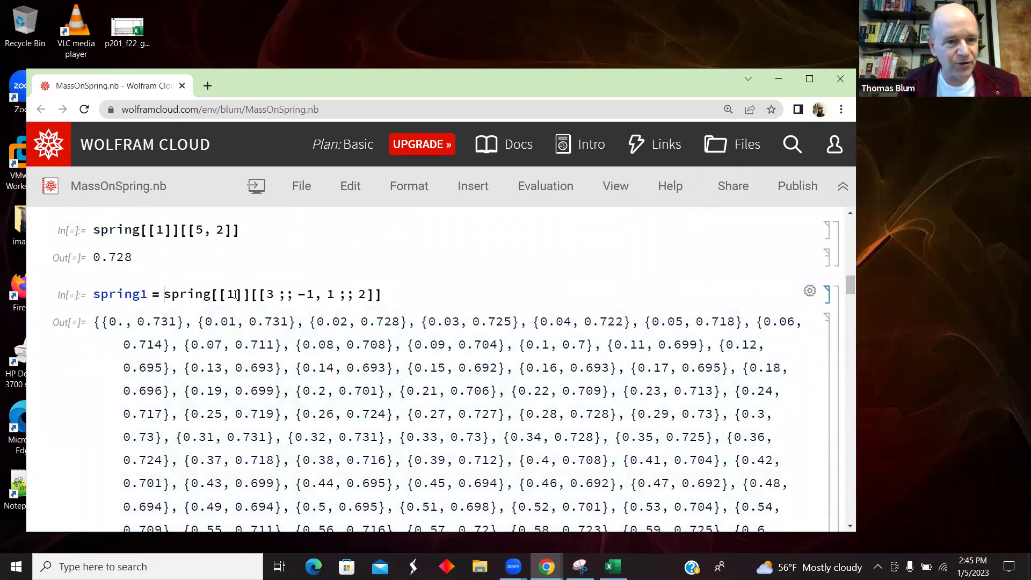
drag(237, 294, 315, 293)
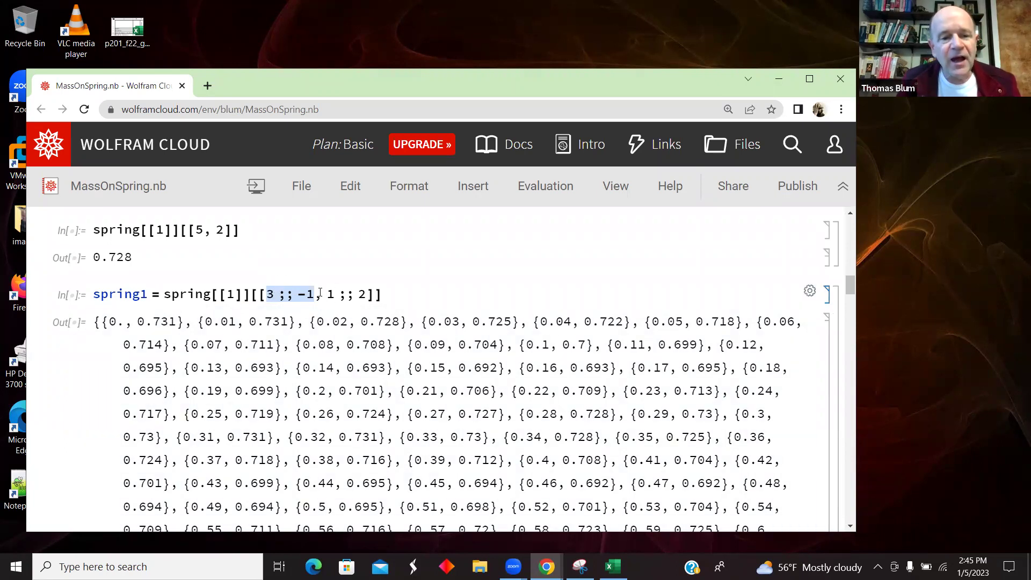
drag(327, 294, 365, 294)
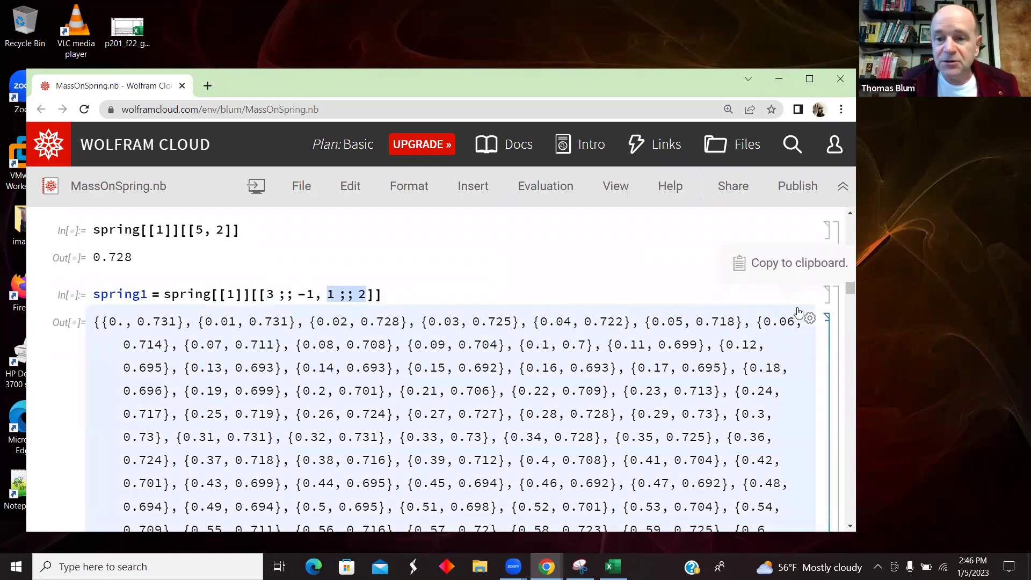
Scroll past the spring1 data plot to the Osc model and FindFit cells
scroll(849, 290, down, 1)
drag(851, 295, 847, 339)
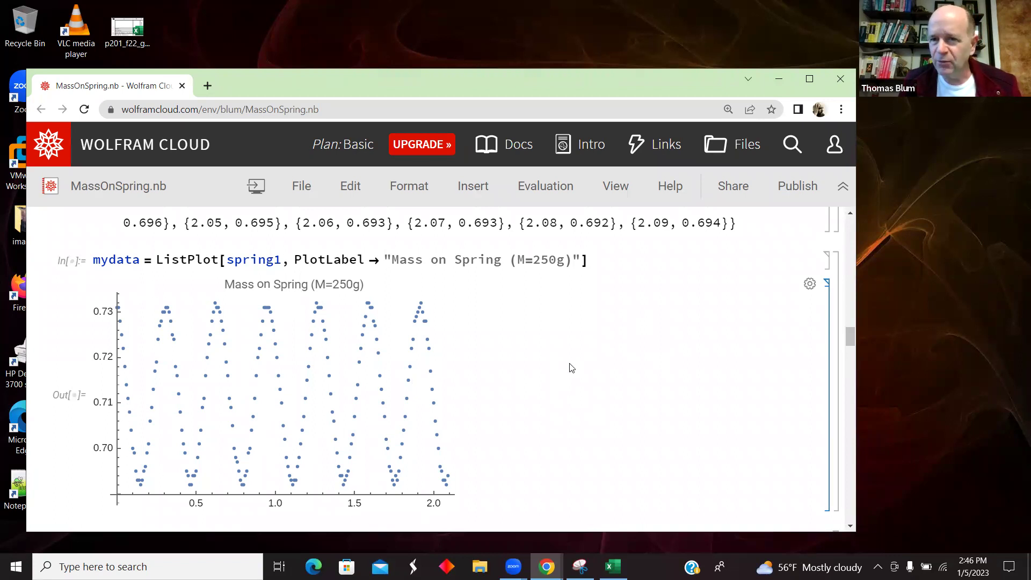
drag(853, 338, 853, 350)
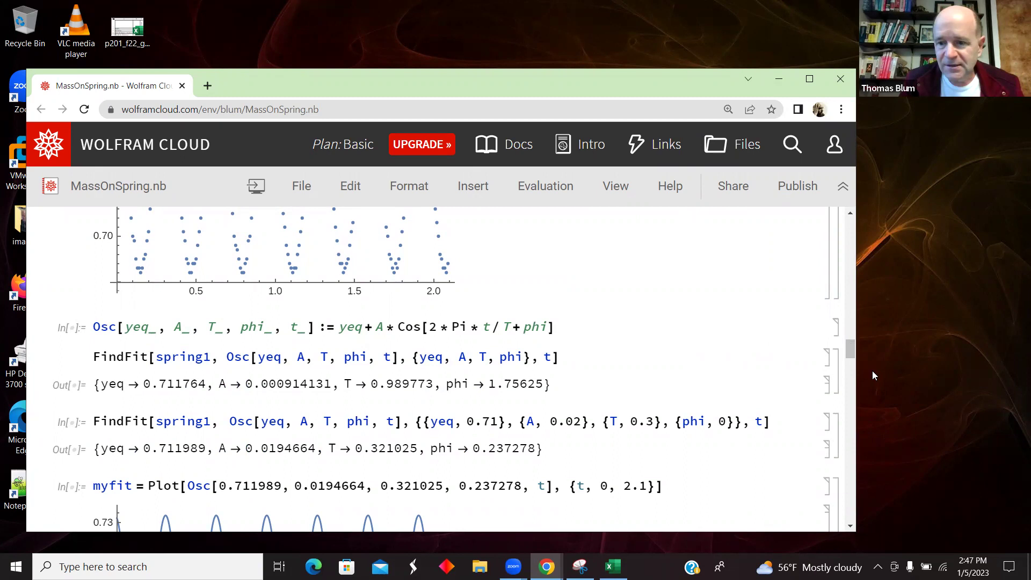
Scroll back up to the middle of the spring1 output list
drag(851, 351, 839, 279)
Evaluate the spring1 extraction so it becomes In[2]
click(254, 420)
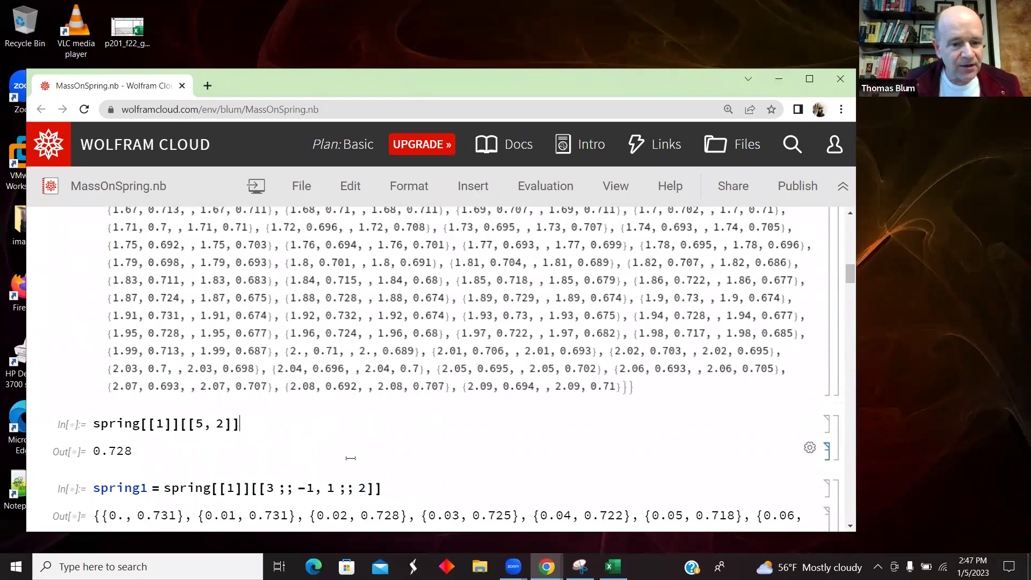
click(408, 488)
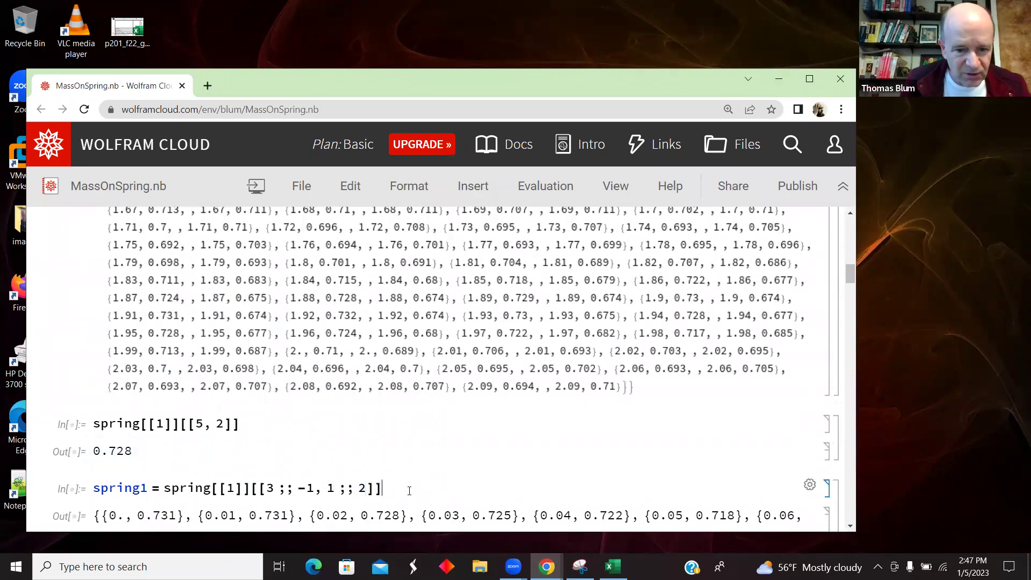
key(shift+Return)
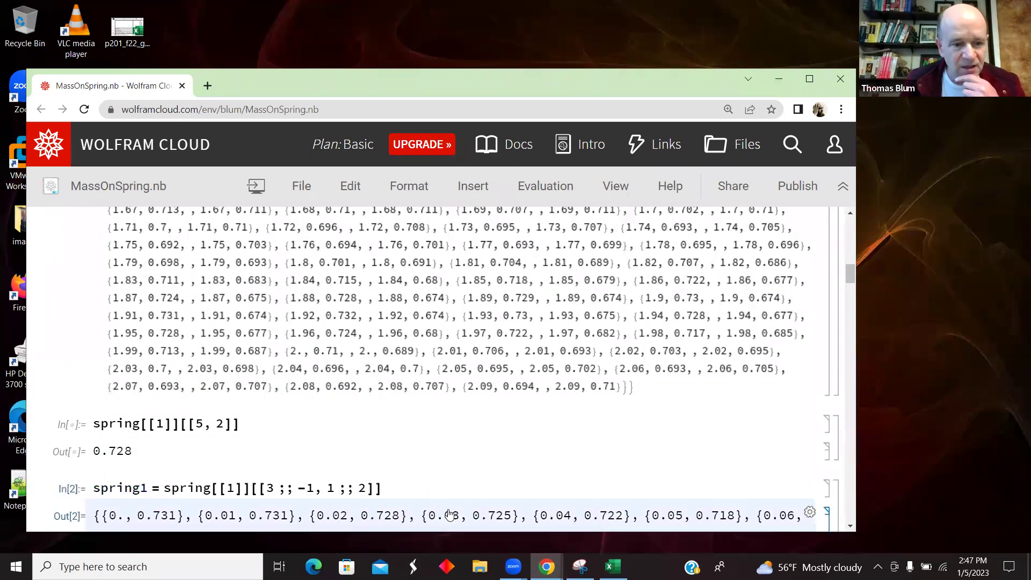
Redraw the "Mass on Spring (M=250g)" mydata ListPlot as In[3]
drag(849, 277, 854, 348)
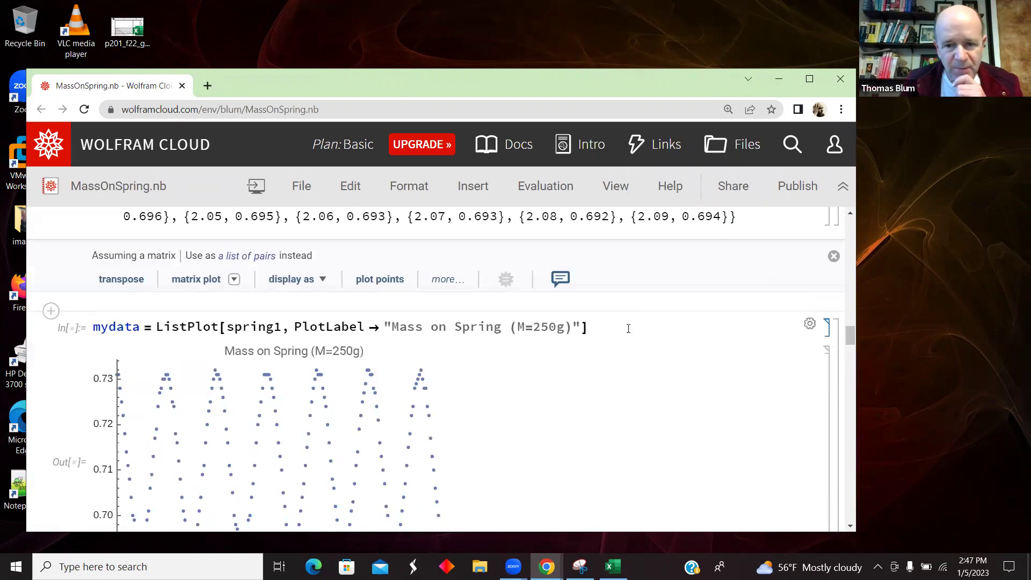
click(629, 328)
key(shift+Return)
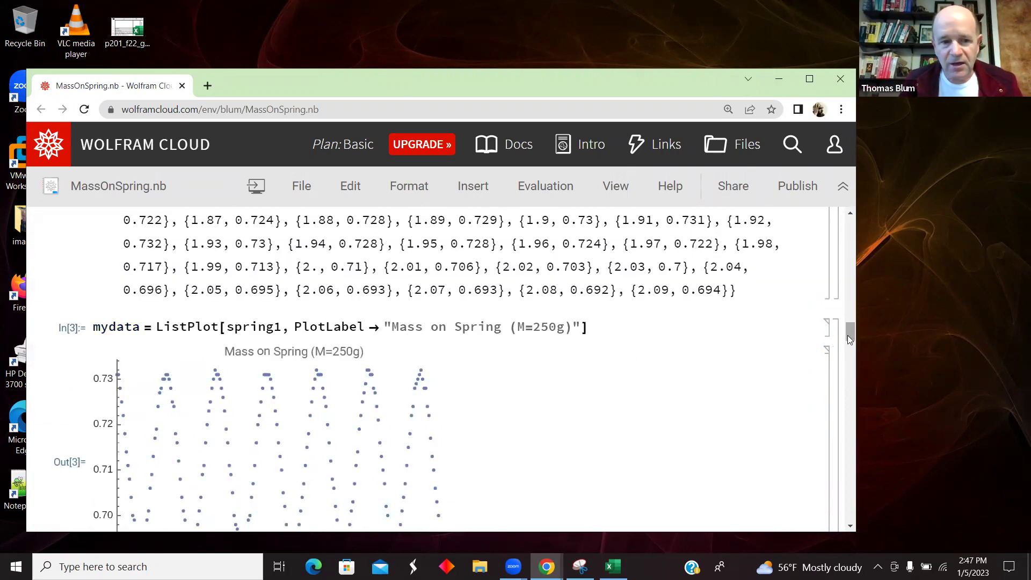
drag(848, 335, 854, 357)
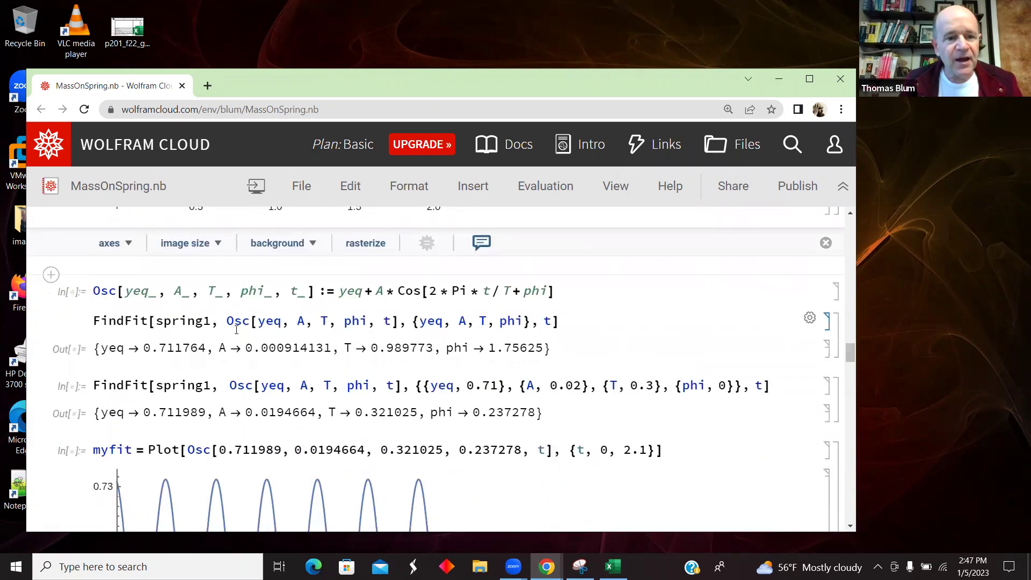
Evaluate the Osc cosine-model definition line, numbering it In[4]
click(341, 293)
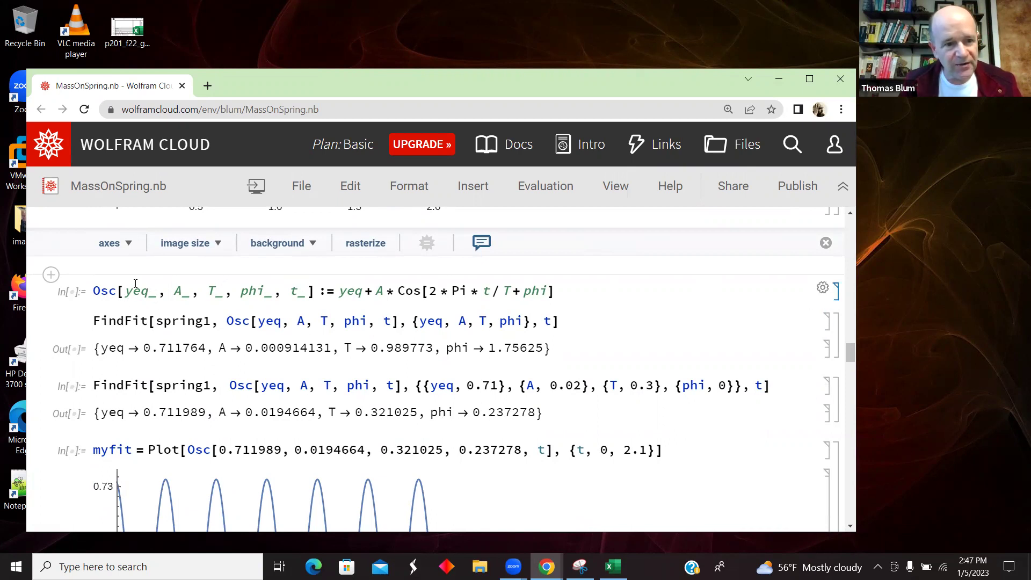
click(565, 292)
key(shift+Return)
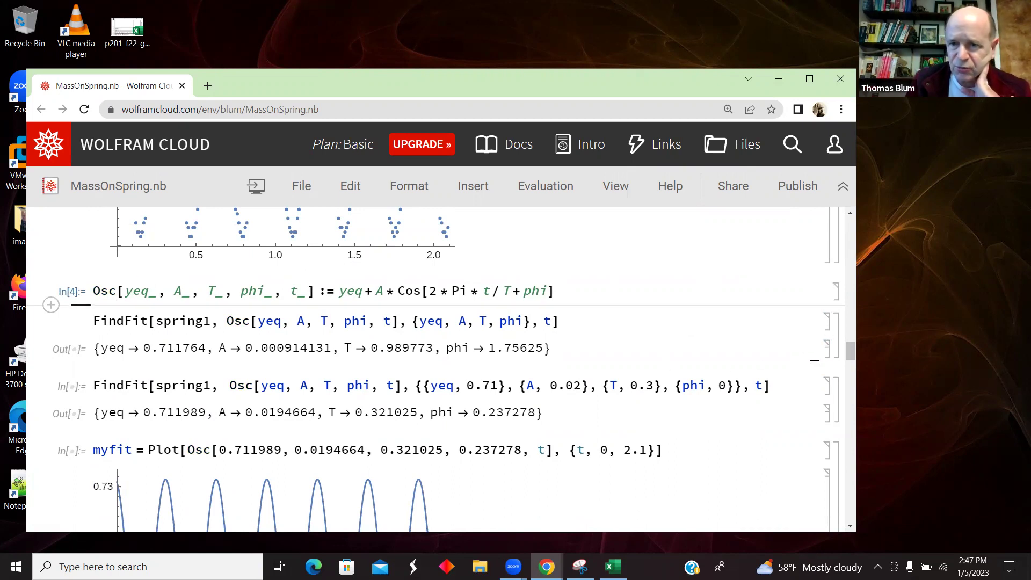
drag(854, 360, 854, 349)
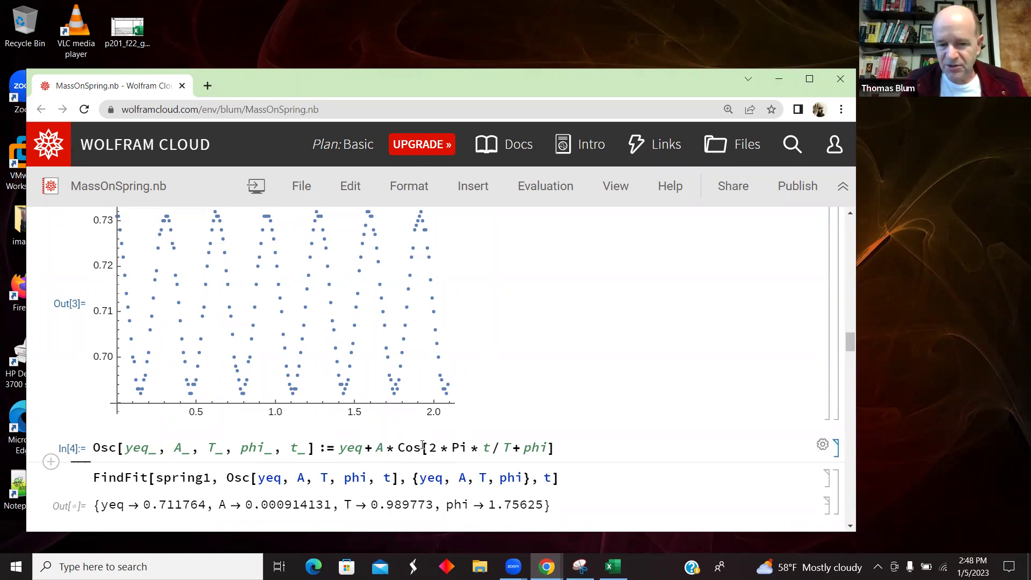
click(398, 448)
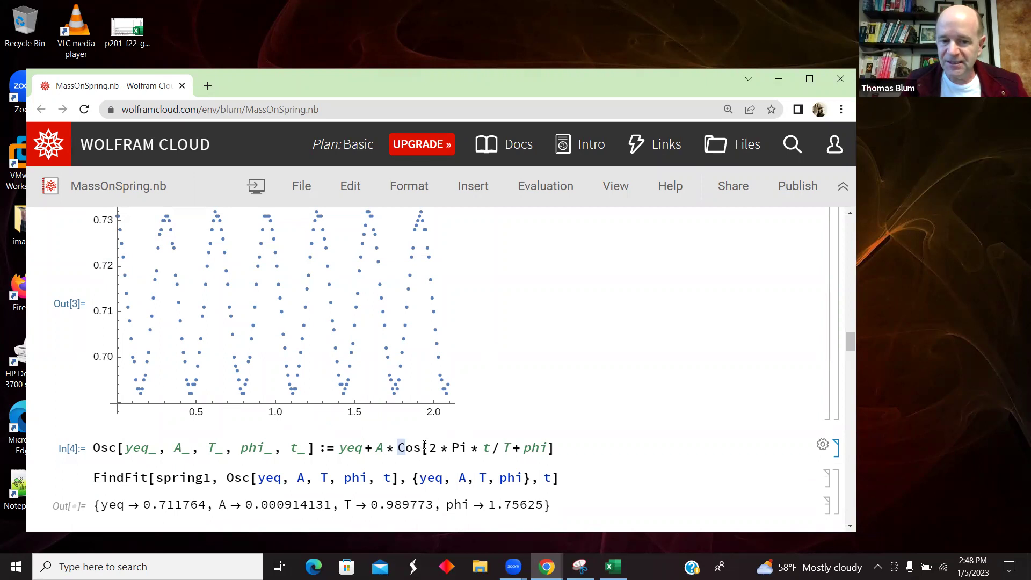
click(429, 448)
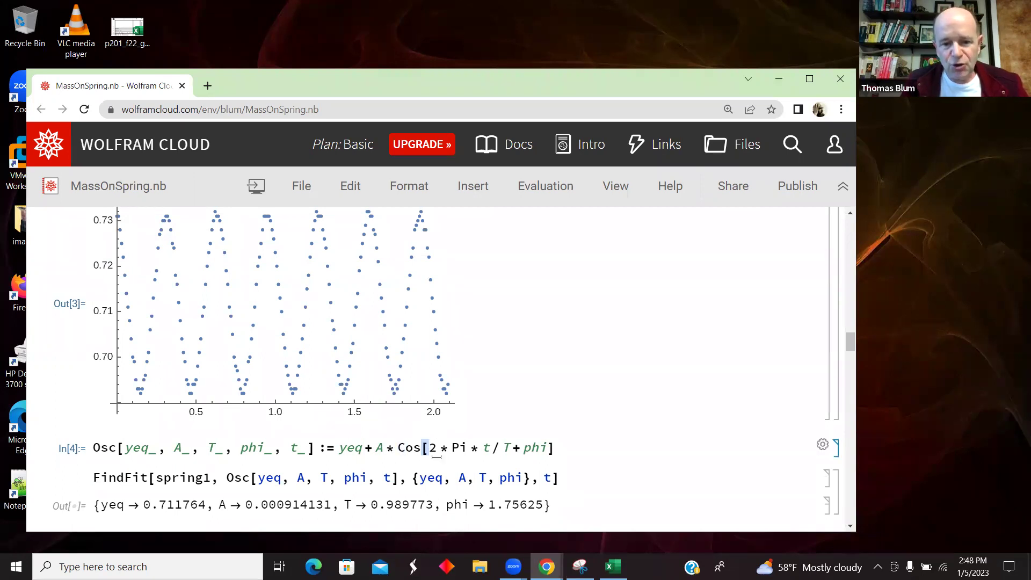
click(455, 447)
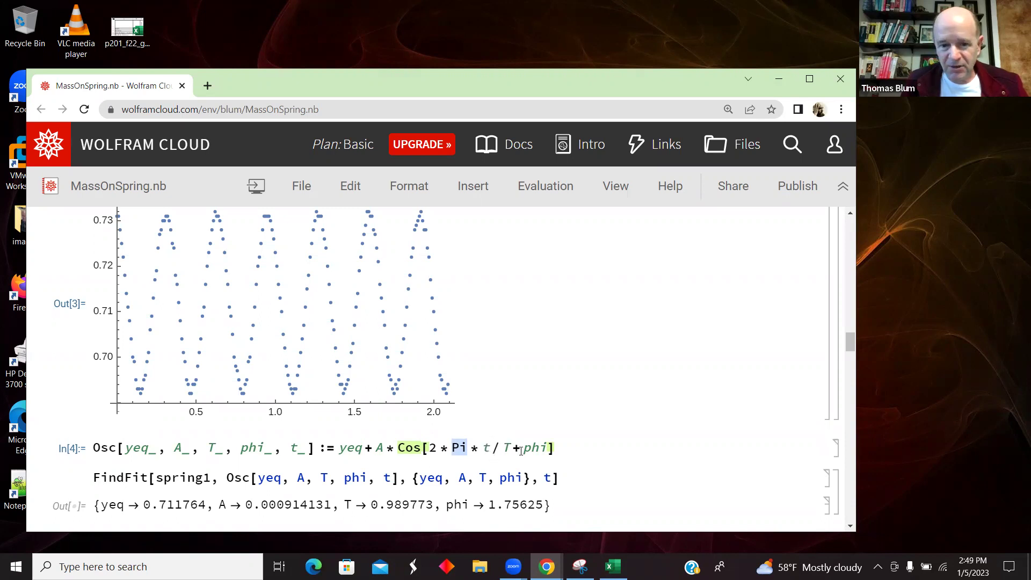
click(563, 449)
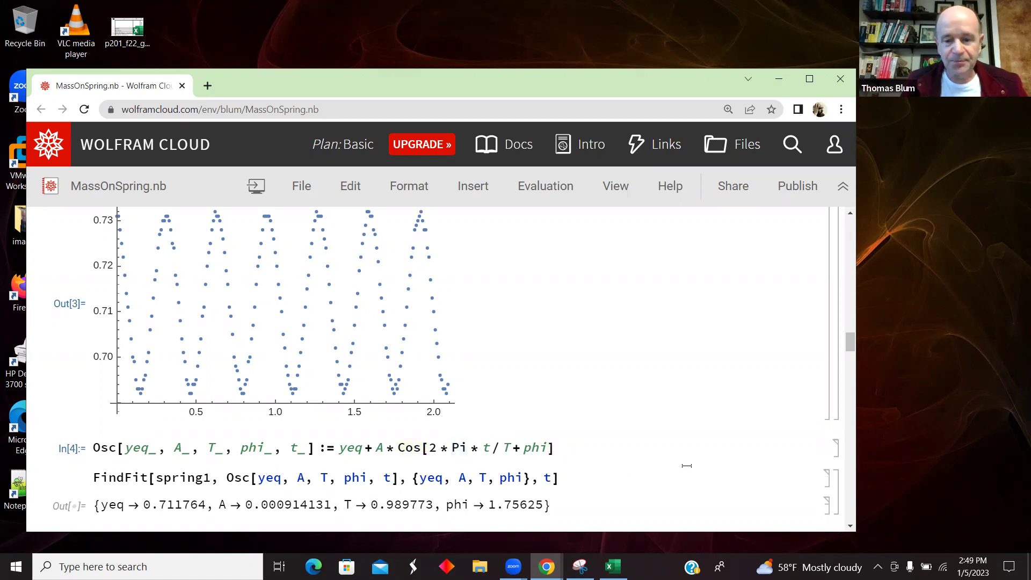
drag(847, 344, 847, 352)
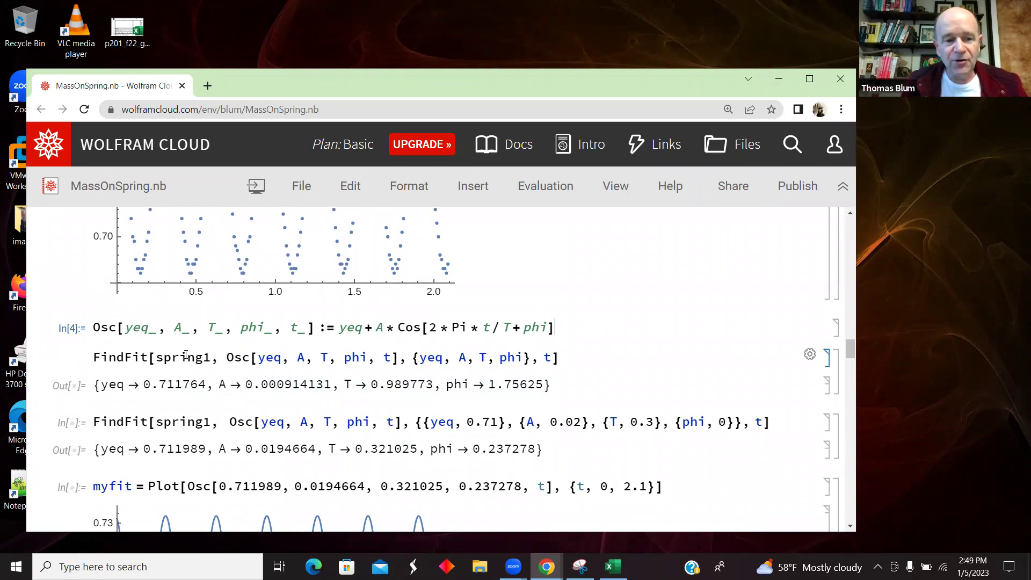
Run FindFit[spring1, Osc[...], {yeq, A, T, phi}, t] as In[5] without starting guesses
click(211, 359)
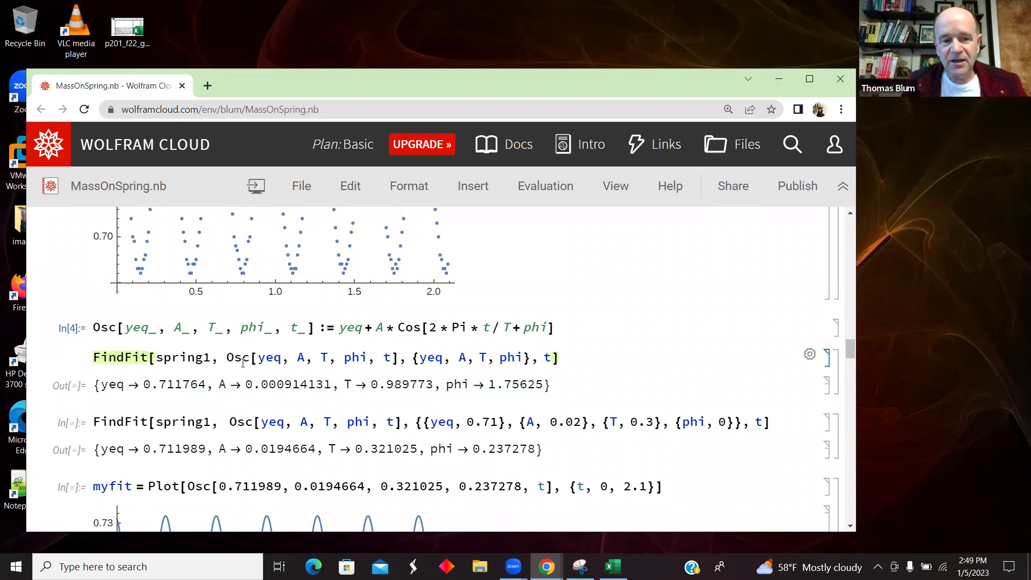
drag(234, 358, 533, 353)
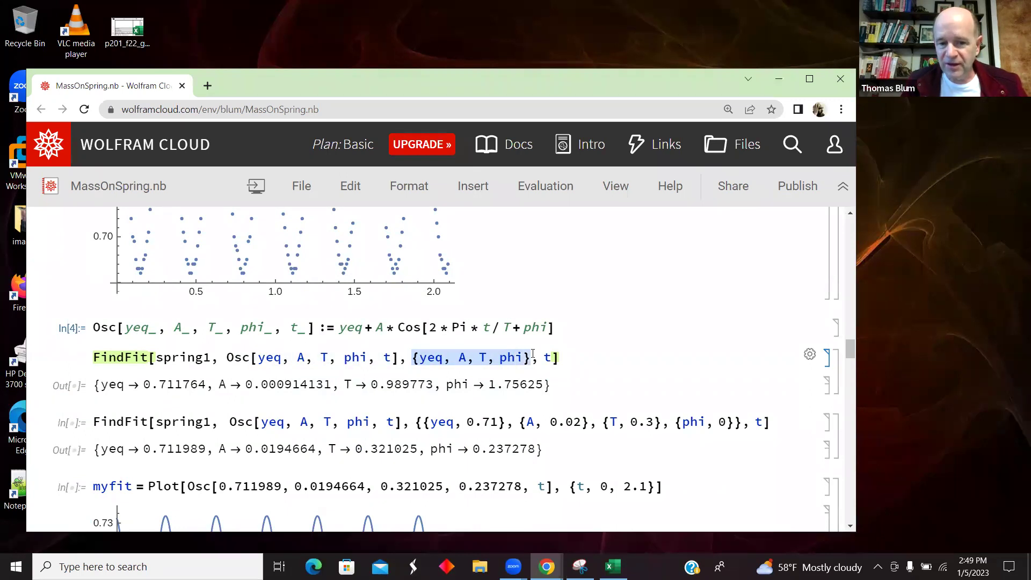
click(547, 358)
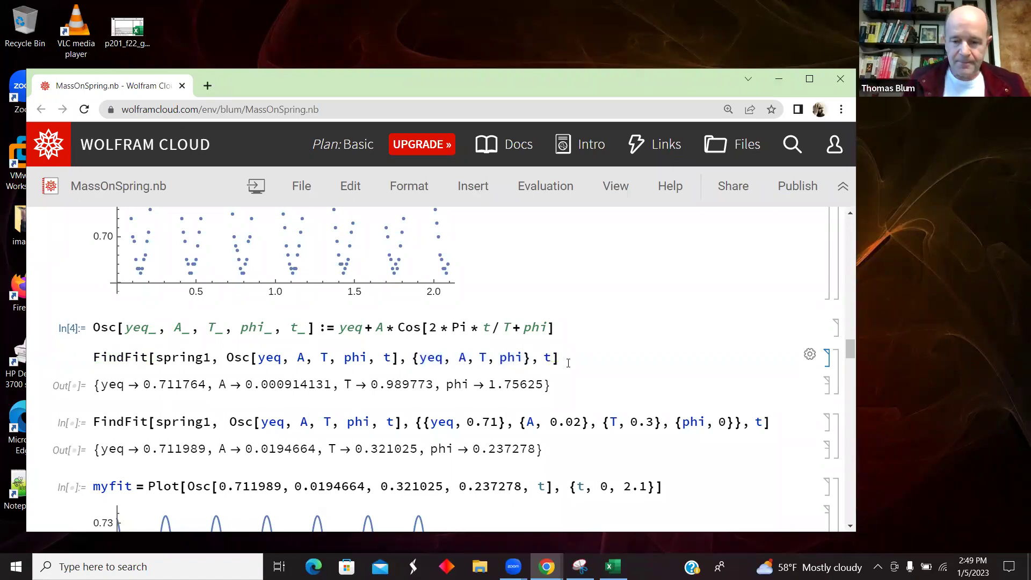
key(shift+Return)
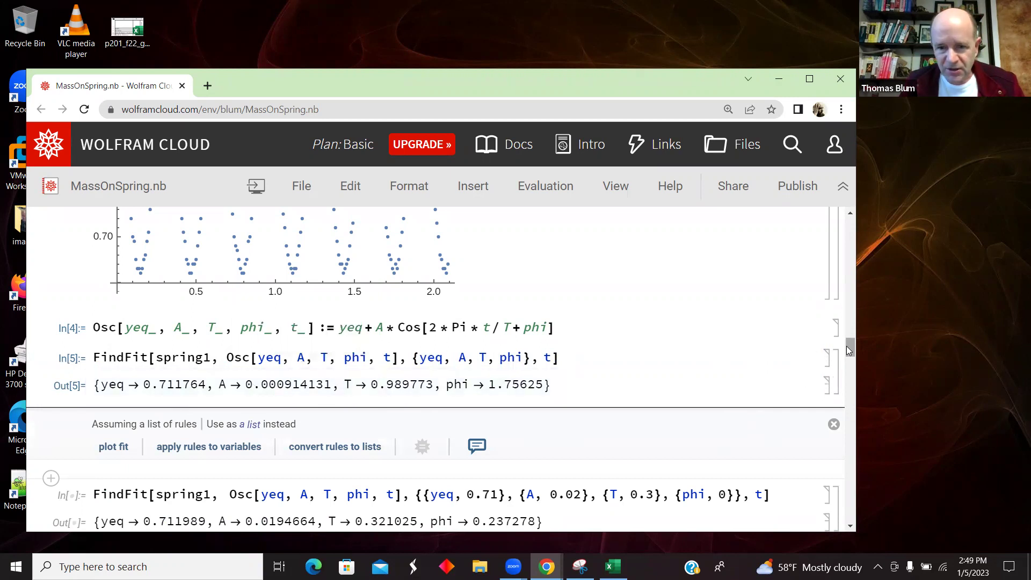
drag(846, 346, 847, 343)
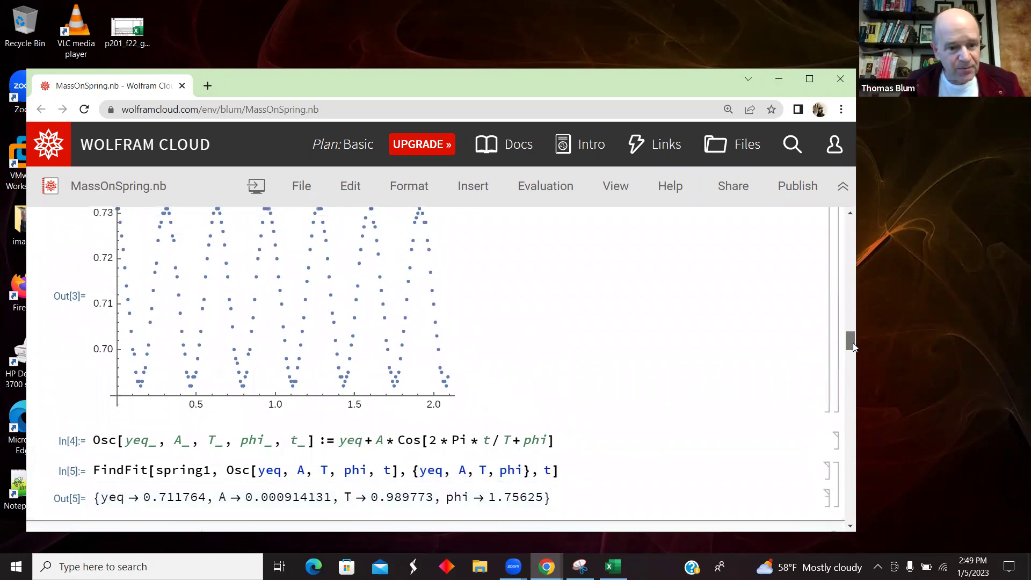
scroll(853, 346, up, 1)
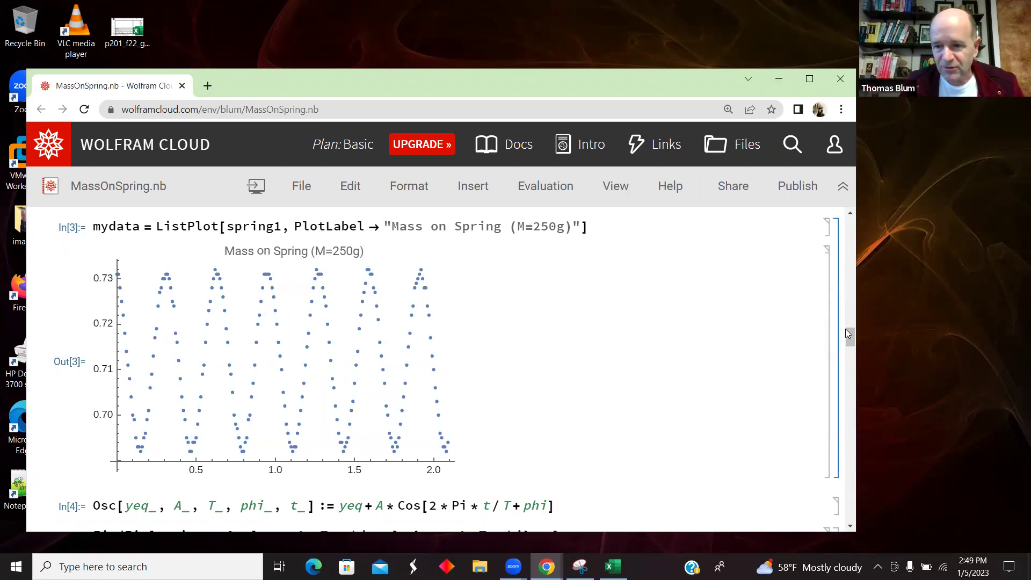
scroll(849, 334, down, 2)
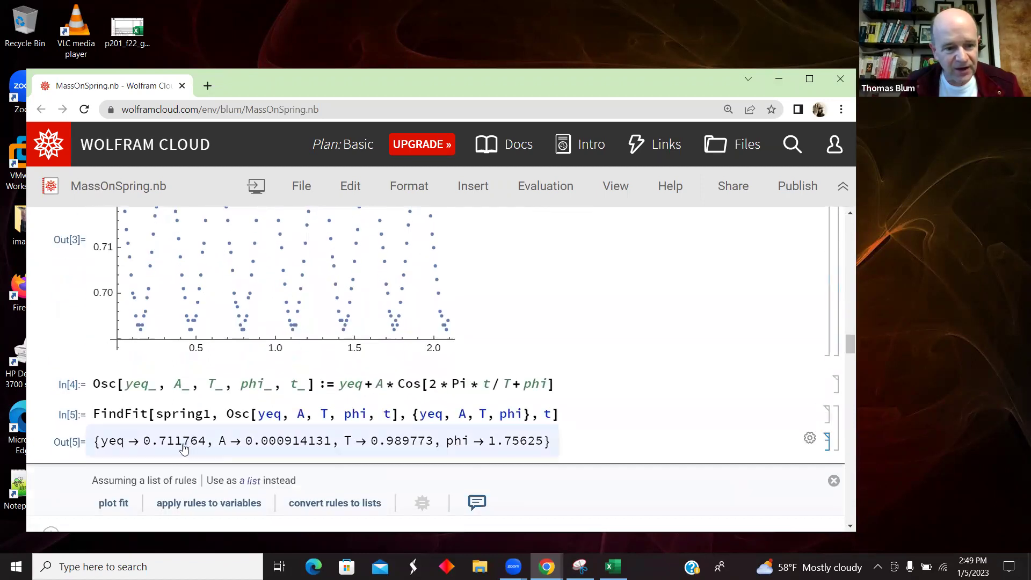
scroll(850, 352, up, 2)
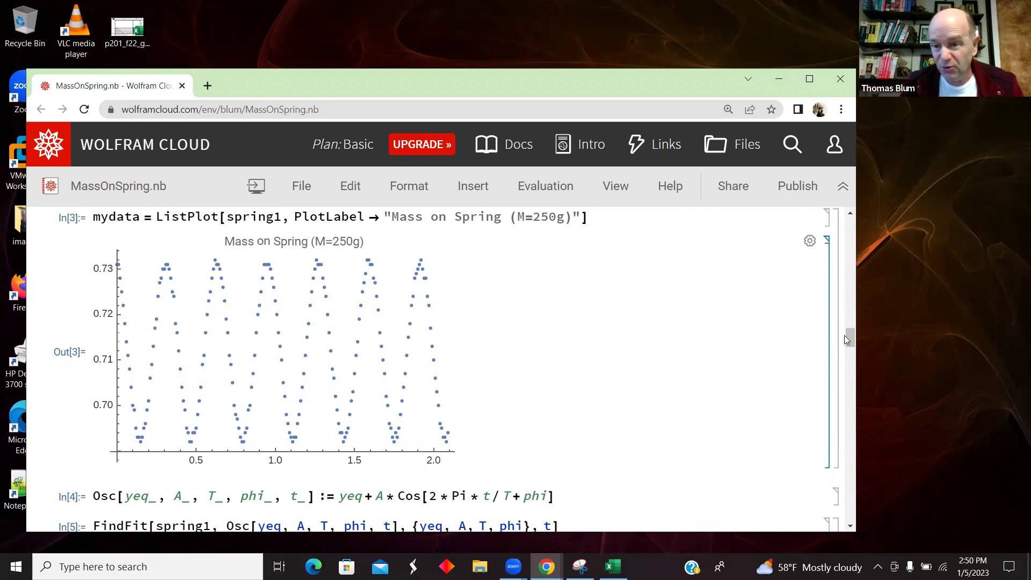
drag(851, 333, 853, 342)
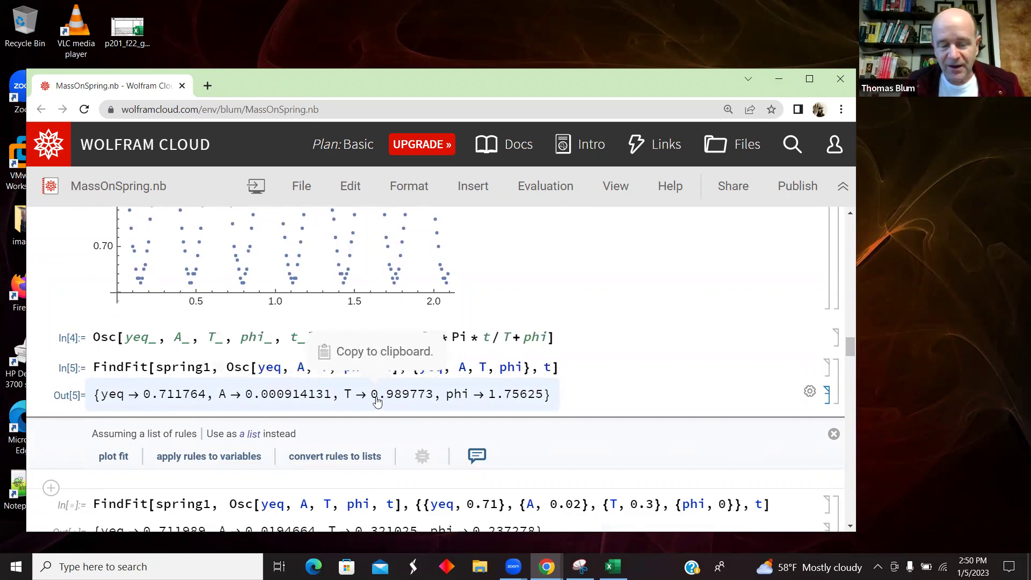
click(424, 402)
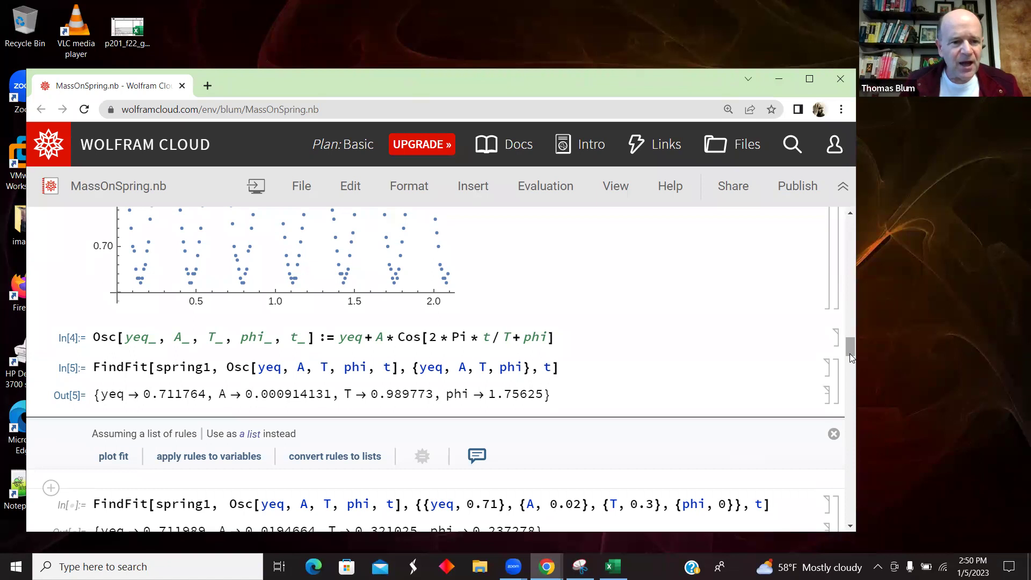
drag(851, 347, 850, 344)
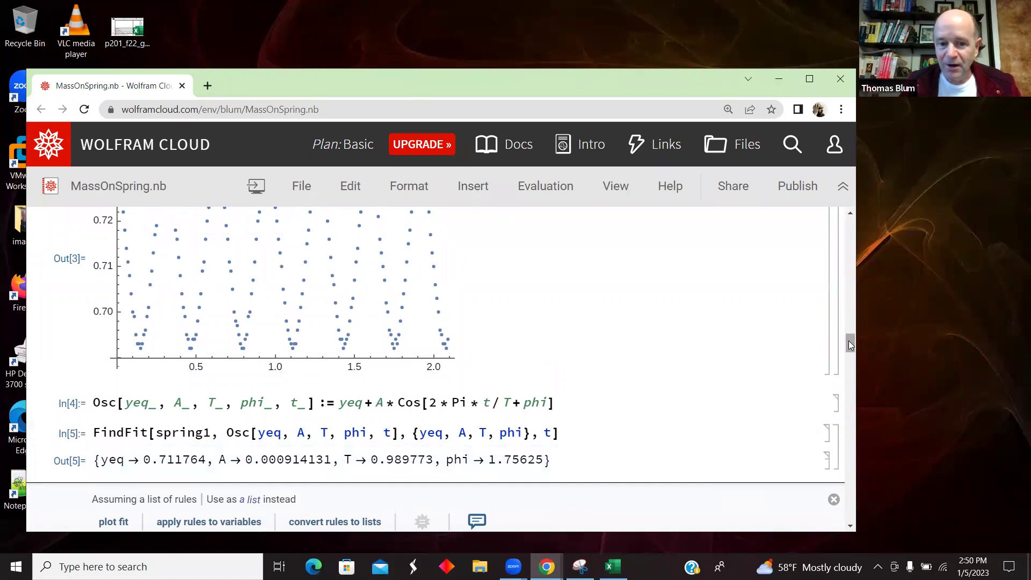
drag(849, 341, 851, 348)
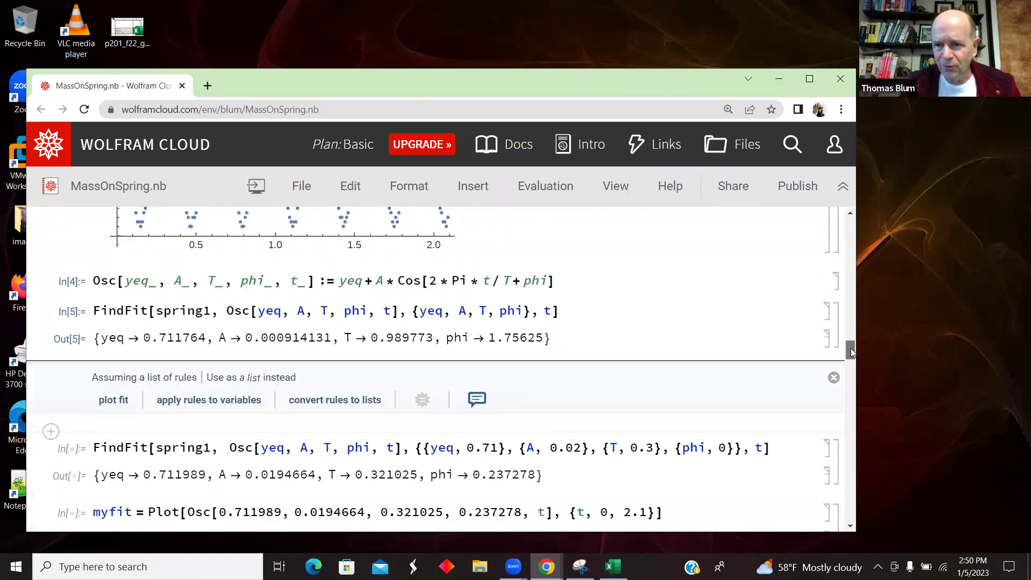
Re-evaluate the FindFit on spring1 without starting guesses
drag(851, 348, 852, 353)
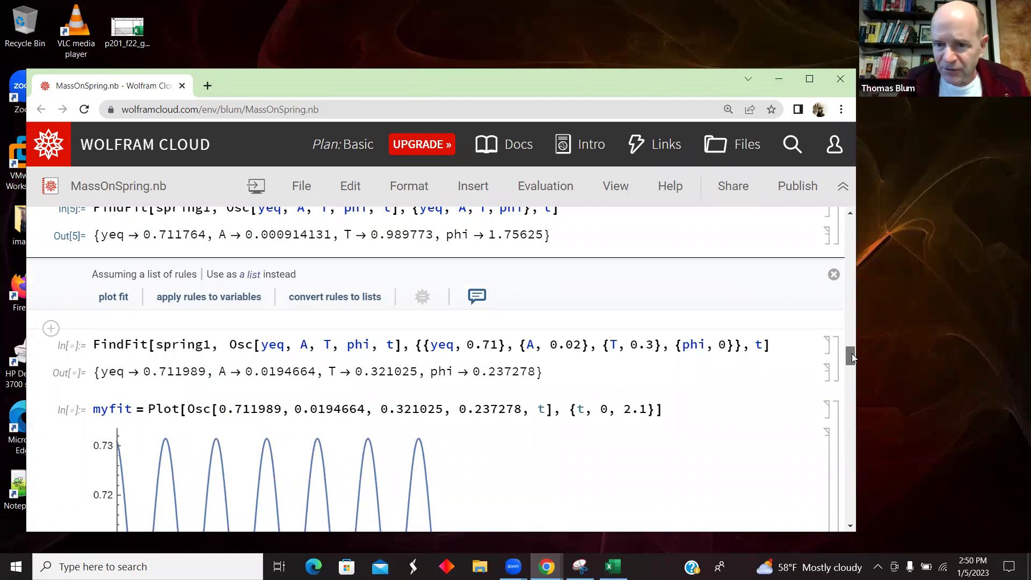
drag(852, 353, 851, 354)
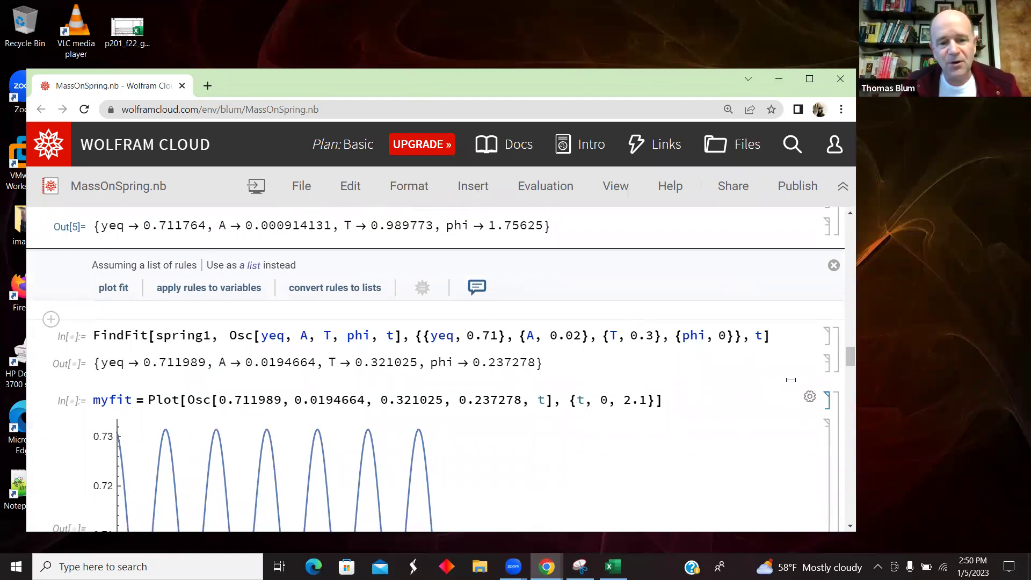
drag(848, 362, 848, 355)
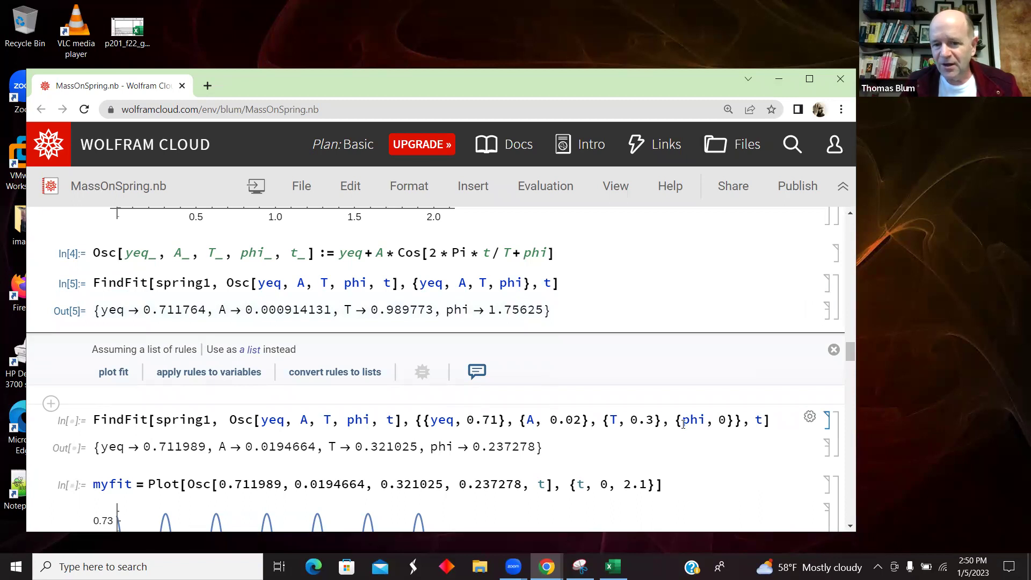
drag(852, 362, 853, 348)
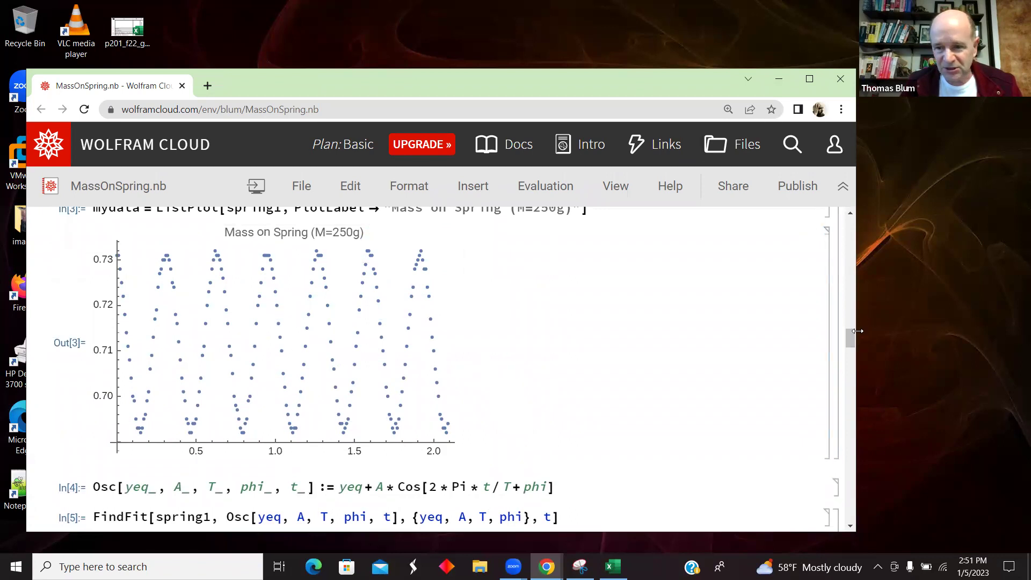
key(shift+Return)
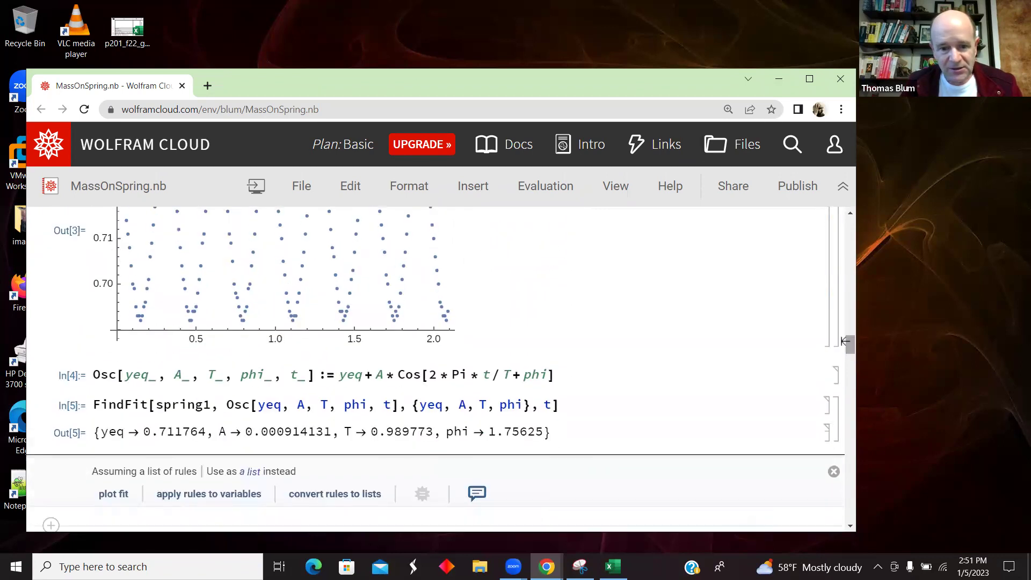
Scroll to the seeded FindFit (yeq 0.71, A 0.02, T 0.3, phi 0) and myfit plot
scroll(854, 355, down, 2)
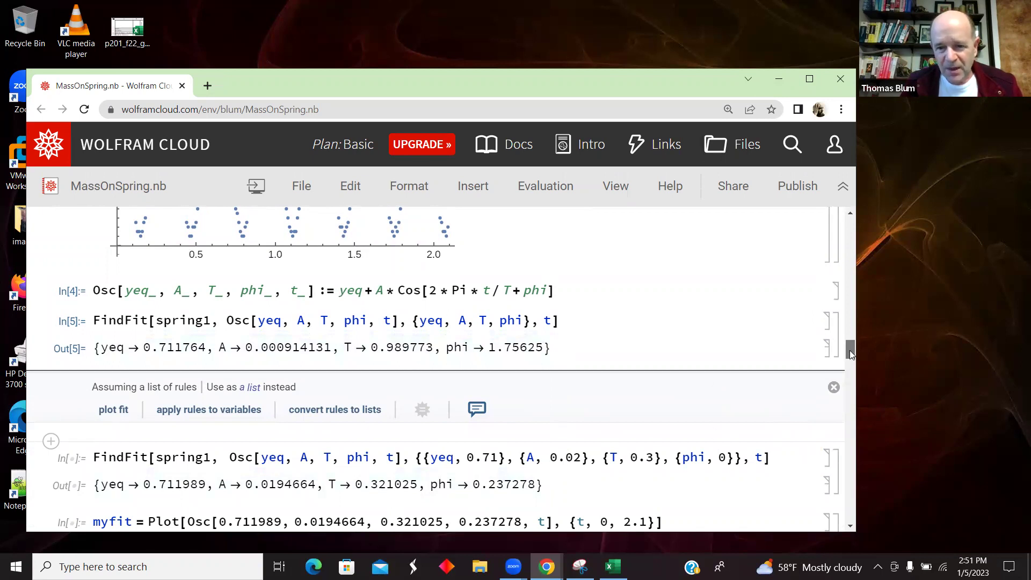
drag(849, 350, 847, 334)
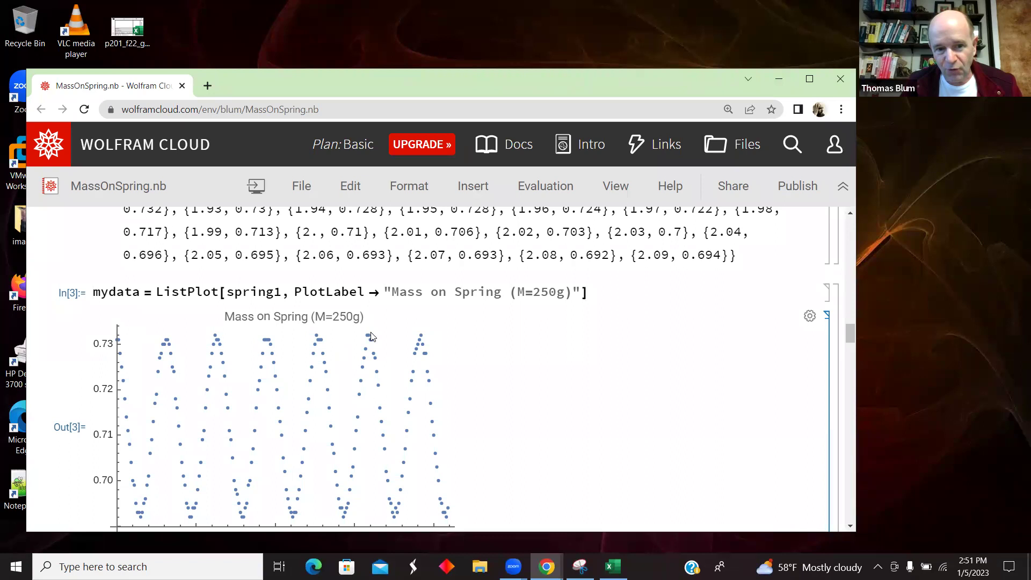
drag(855, 332, 855, 339)
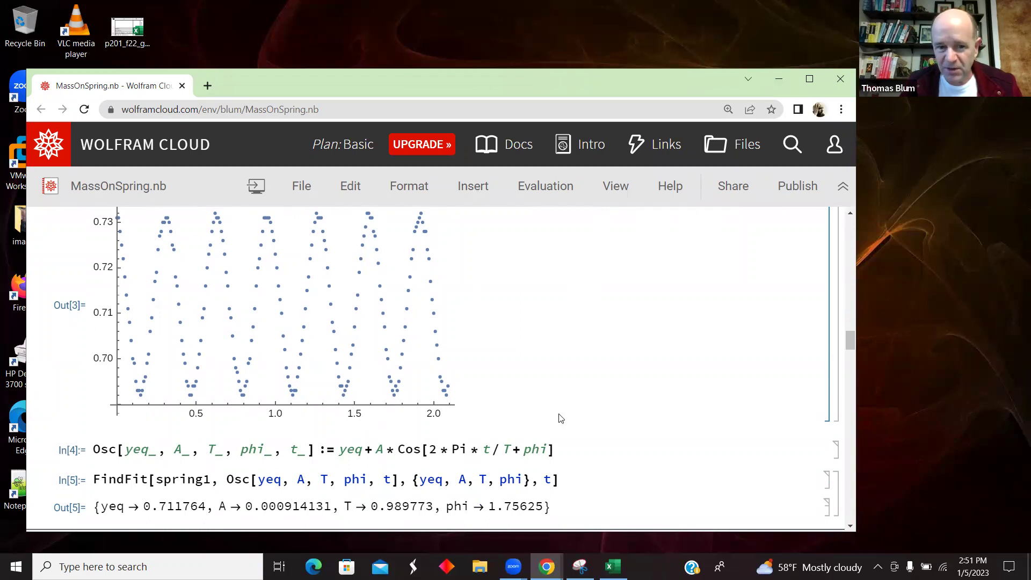
drag(850, 338, 853, 356)
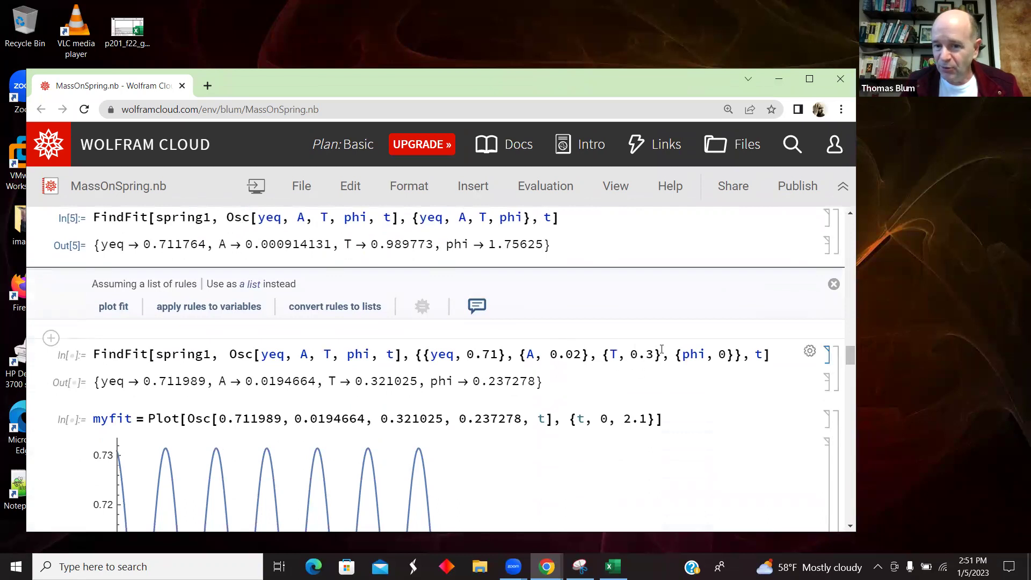
drag(850, 361, 845, 347)
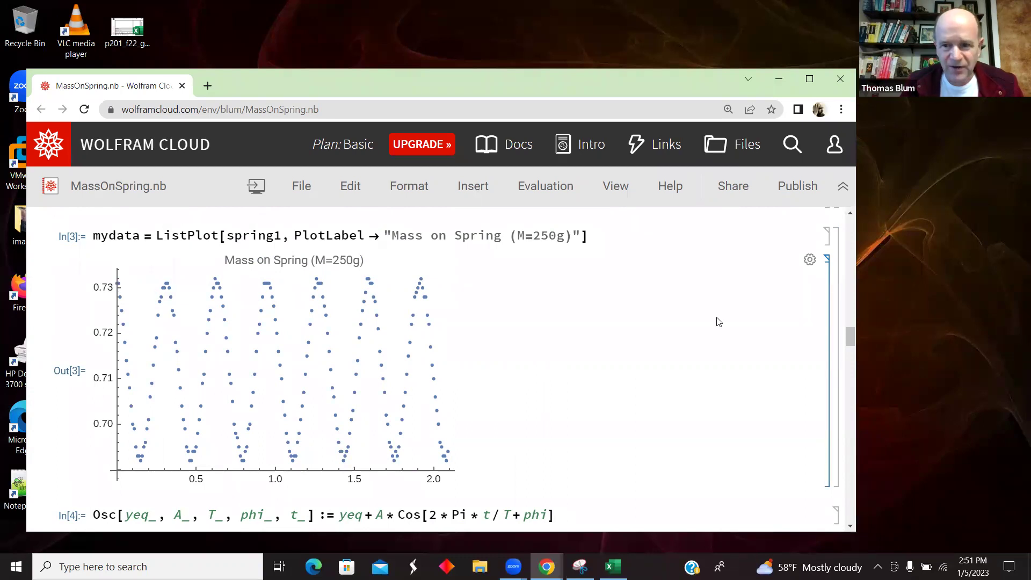
drag(850, 334, 846, 351)
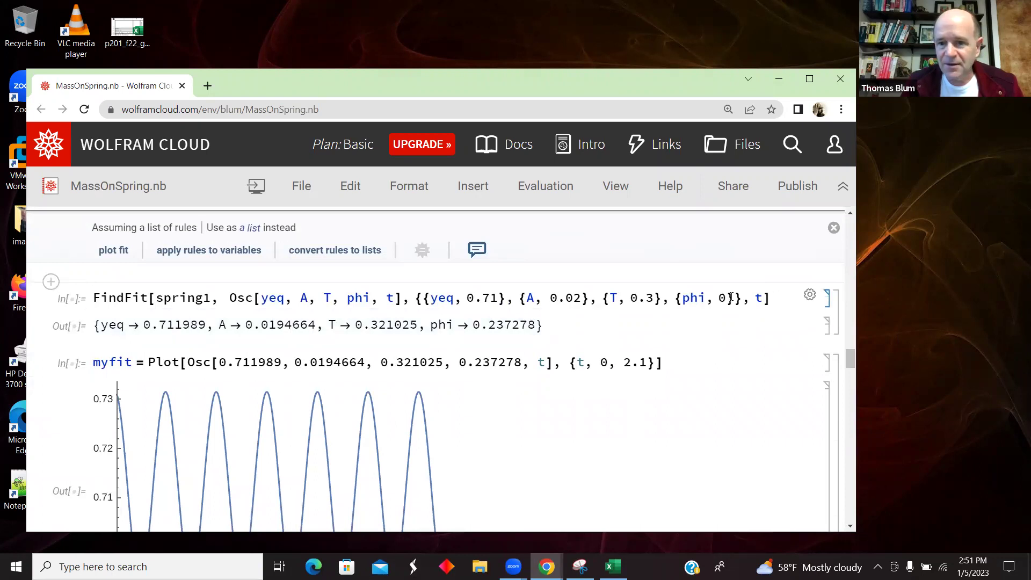
Run the guided FindFit, giving yeq 0.711989, A 0.0194664, T 0.321025, phi 0.237278
click(780, 298)
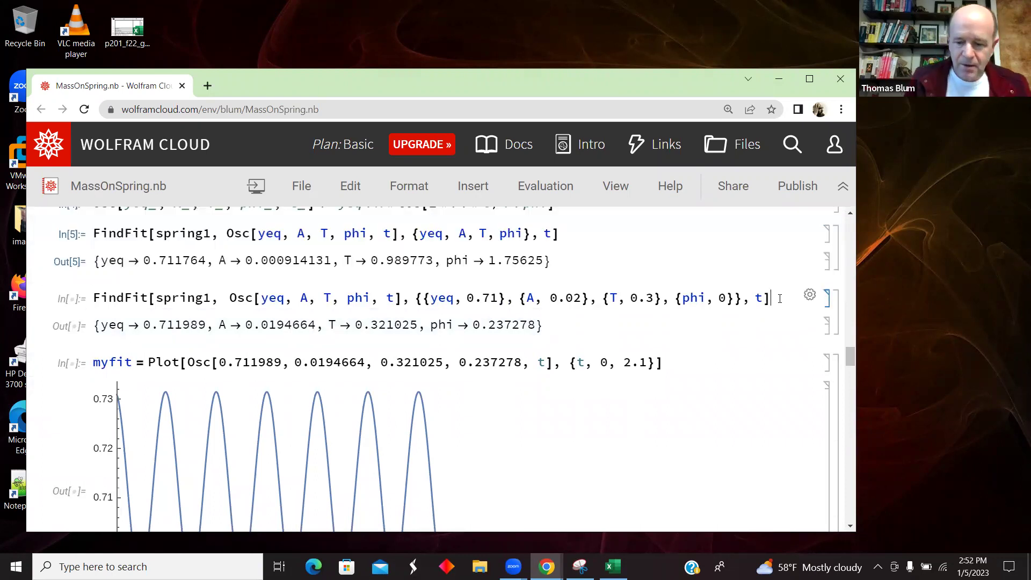
key(shift+Return)
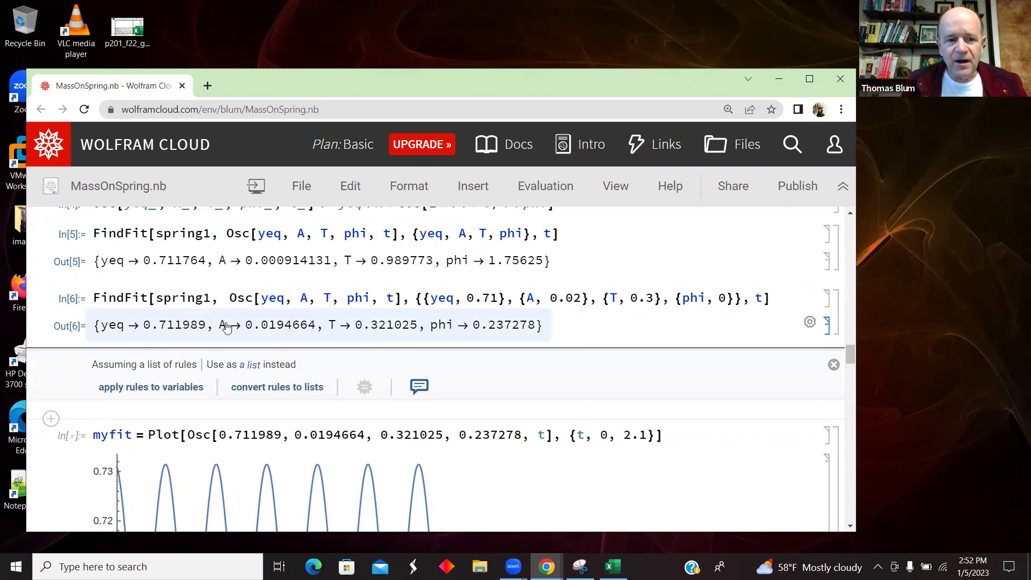
mouse_move(315, 329)
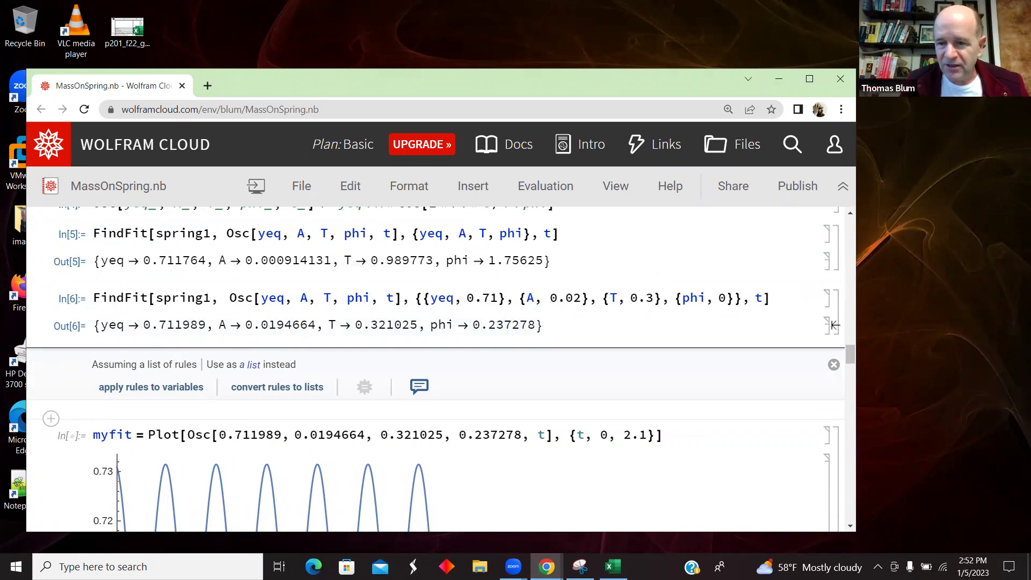
scroll(850, 351, down, 1)
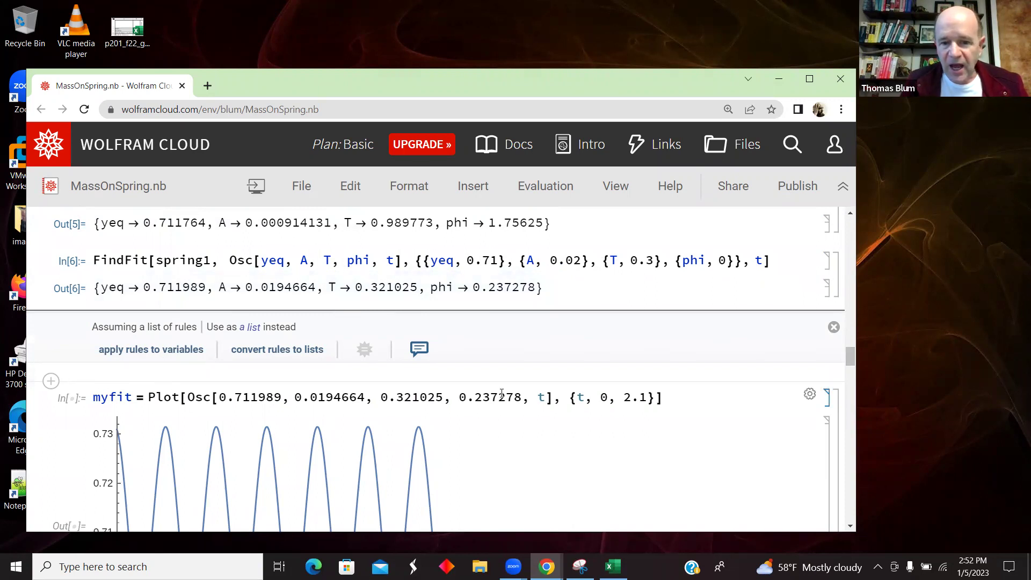
Evaluate the myfit Plot line to draw the fitted cosine
click(165, 399)
drag(166, 399, 203, 326)
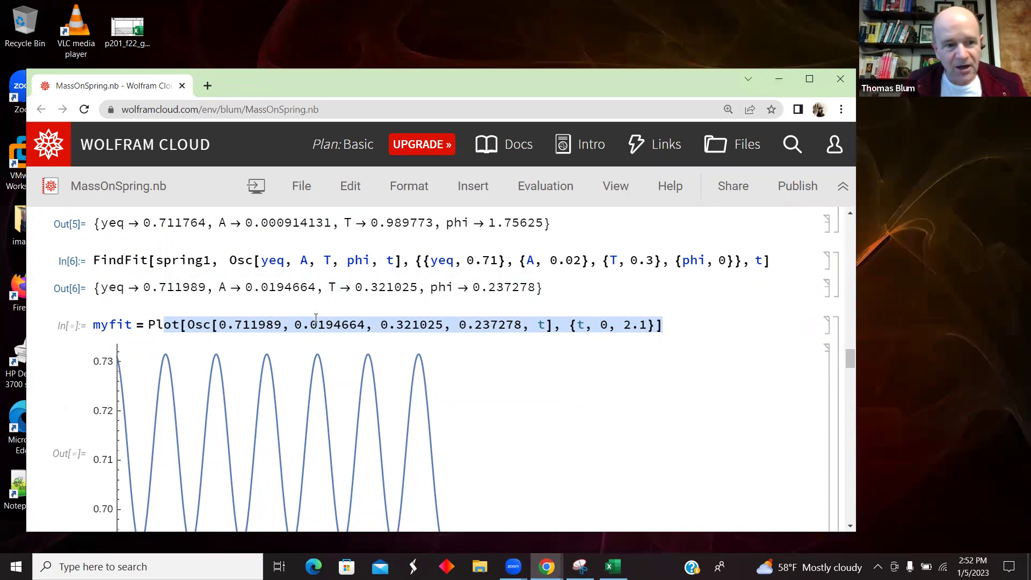
click(695, 325)
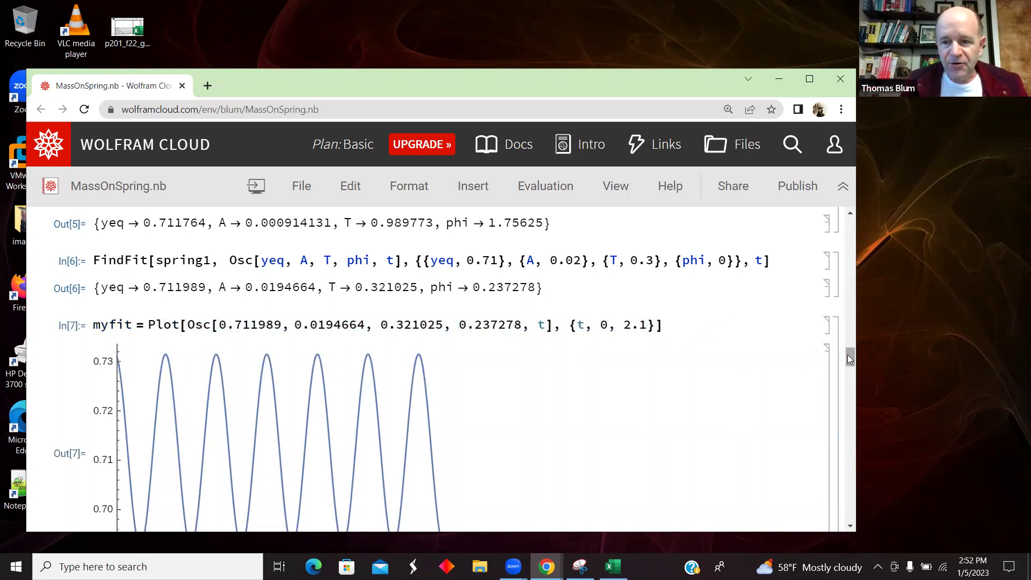
drag(849, 355, 857, 378)
Evaluate Show[mydata, myfit] to lay the fitted cosine over the 250 g data points
click(255, 232)
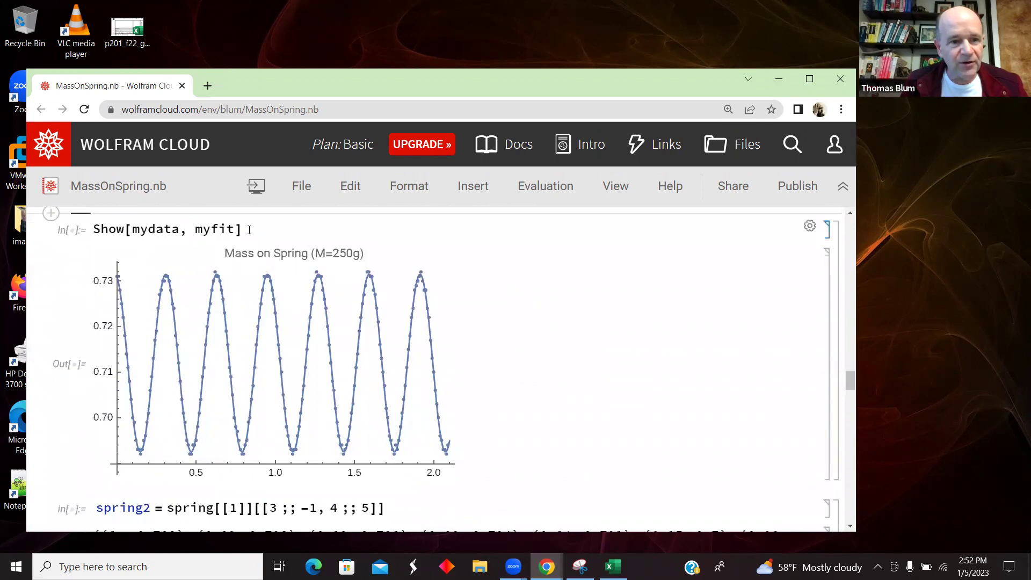
key(shift+Return)
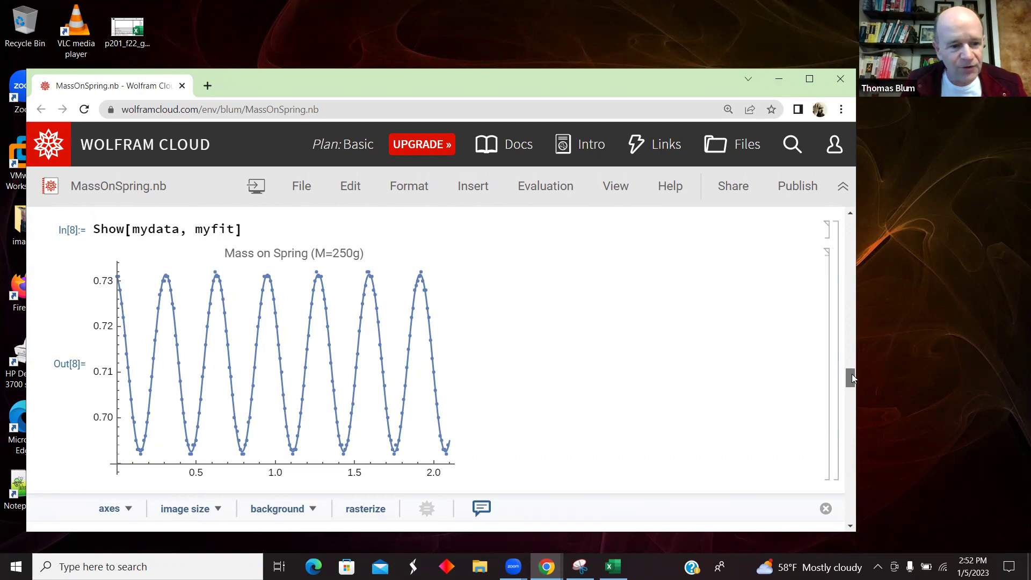
drag(852, 374, 852, 386)
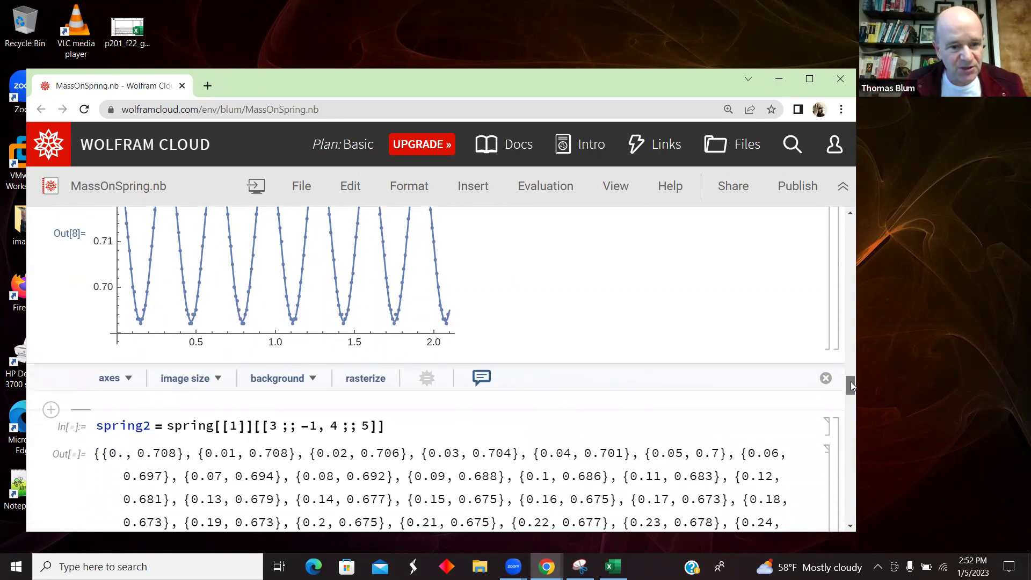
drag(853, 384, 855, 390)
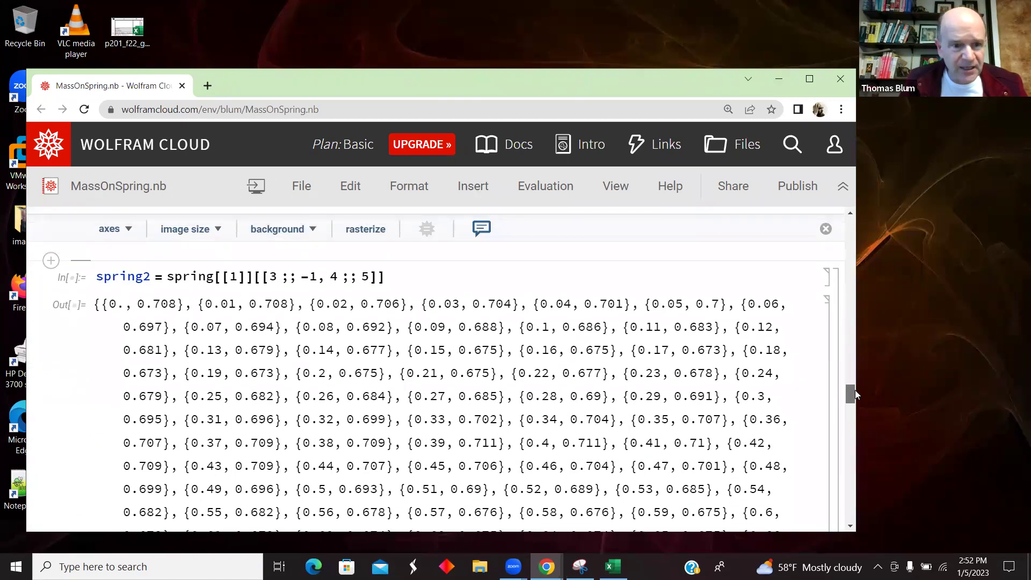
Bring Spring.xls to the front from the taskbar to view its 450 g columns
click(613, 567)
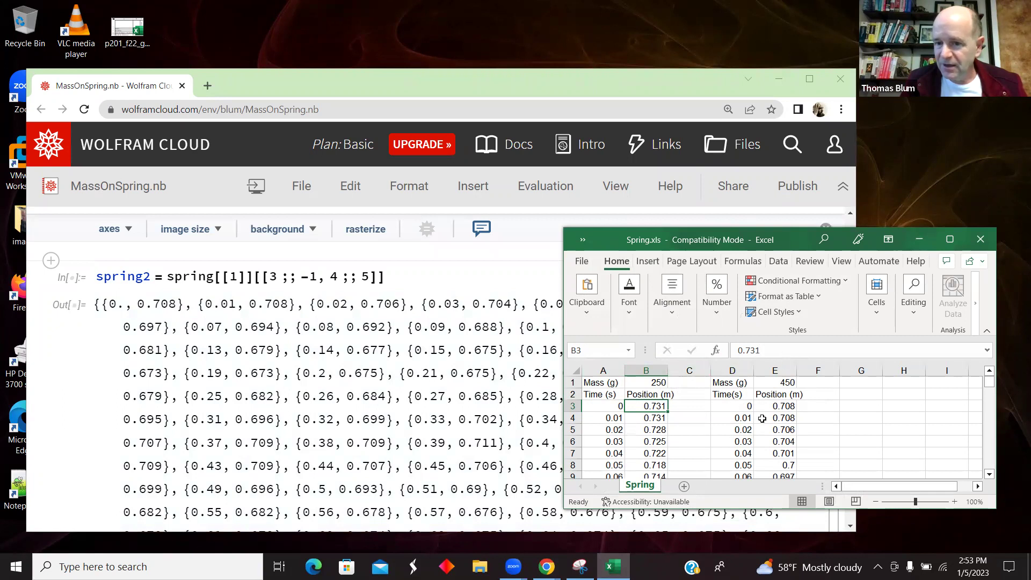
Minimize the Spring.xls Excel window to reveal the notebook again
click(921, 240)
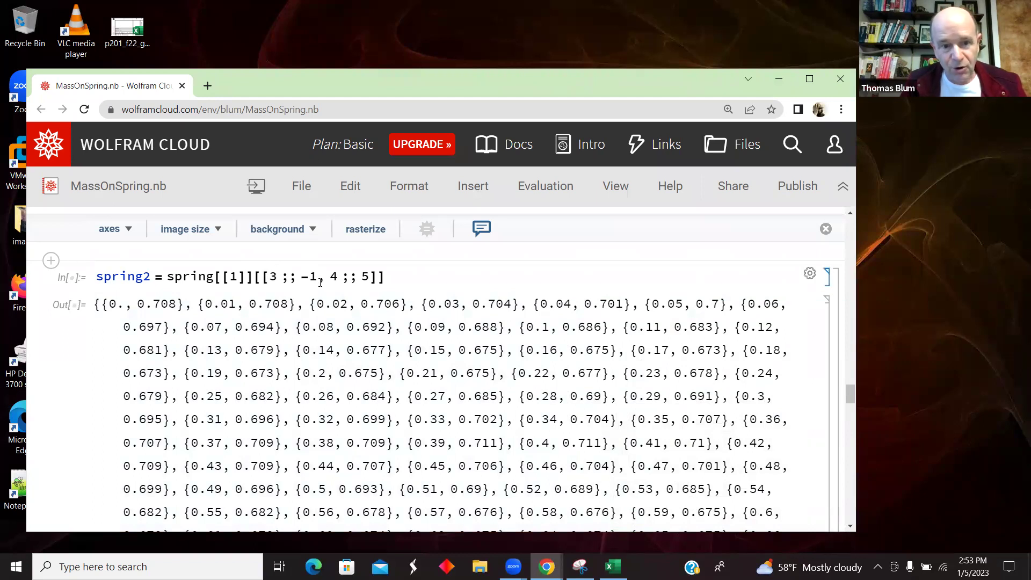
Re-evaluate spring2 (columns 4;;5) and move down to the 'Mass on Spring (M=450g)' plot
click(413, 283)
key(shift+Return)
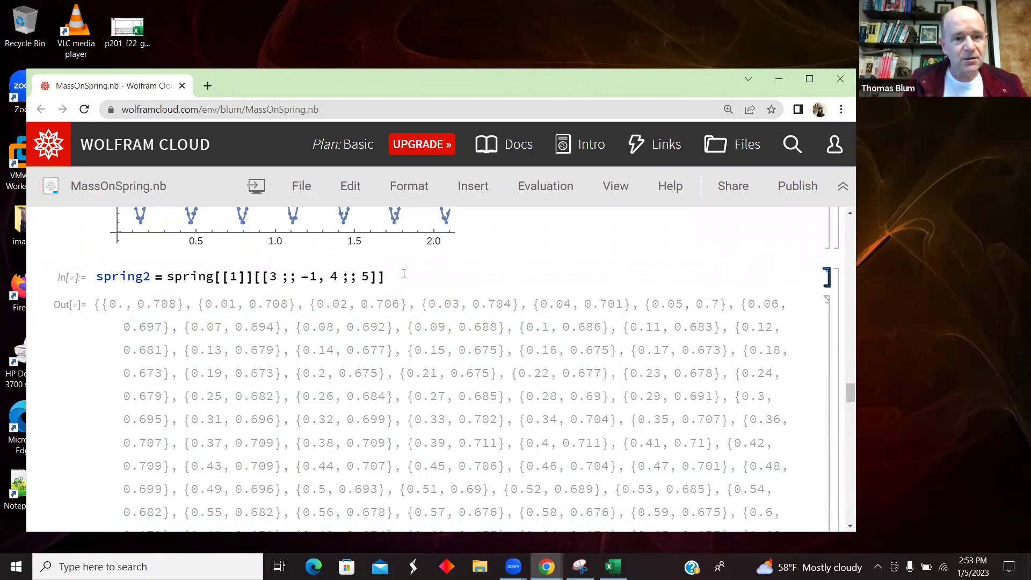
drag(852, 385, 855, 443)
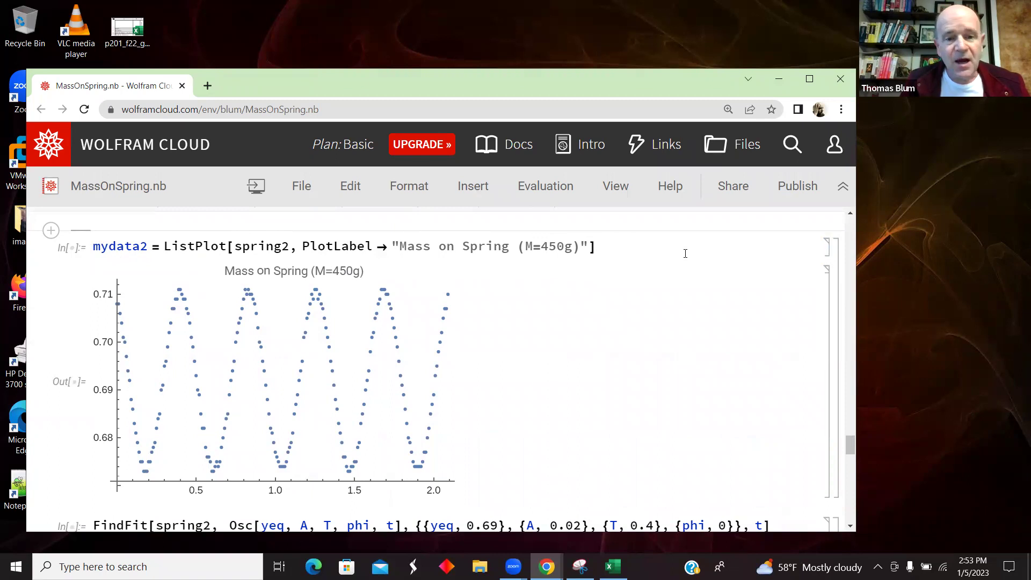
Bring the spring2 FindFit into view, seeded with yeq 0.69, A 0.02, T 0.4, phi 0
click(624, 247)
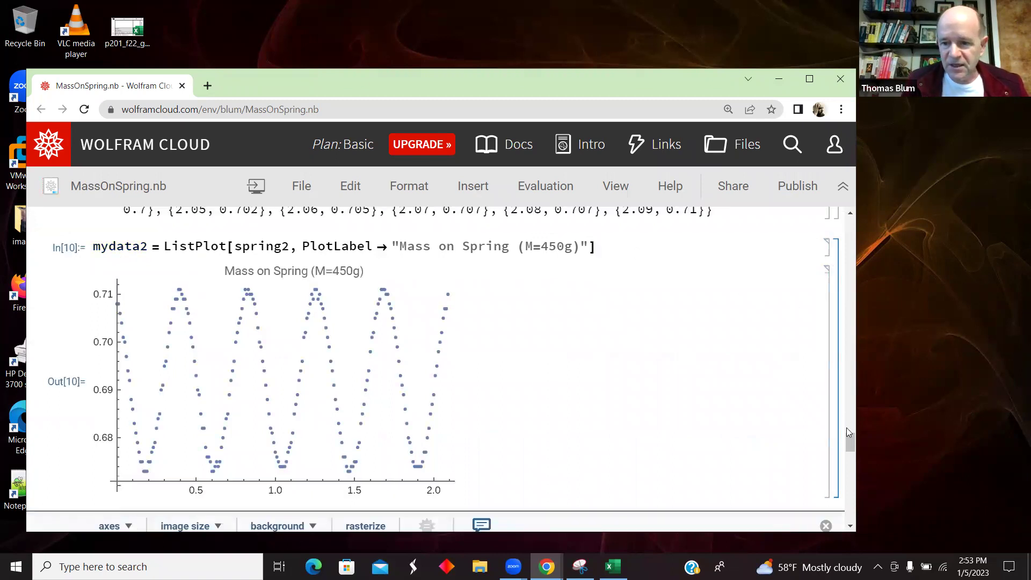
mouse_move(849, 437)
mouse_down()
mouse_move(850, 455)
mouse_move(847, 440)
mouse_up()
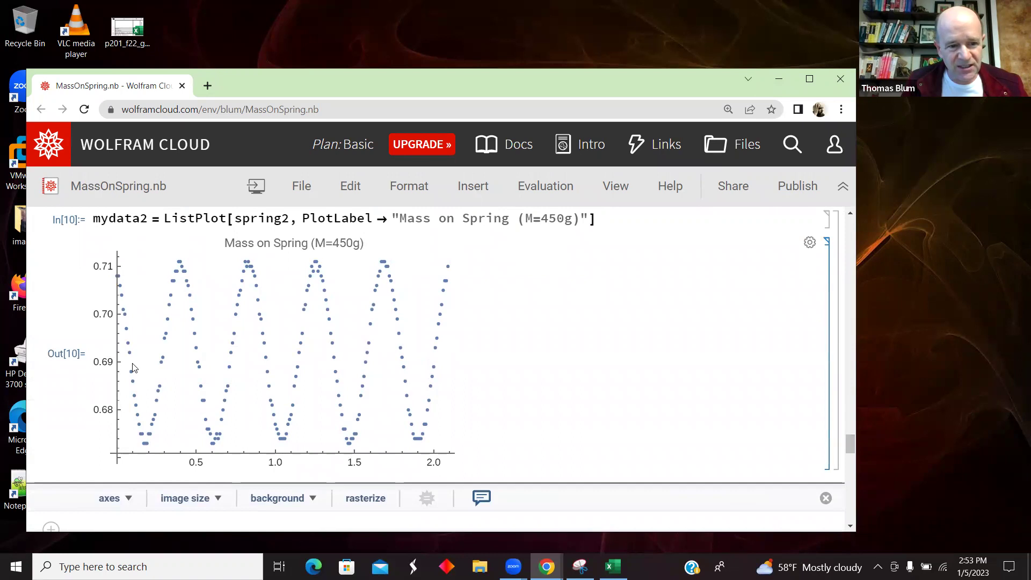
drag(847, 445, 852, 451)
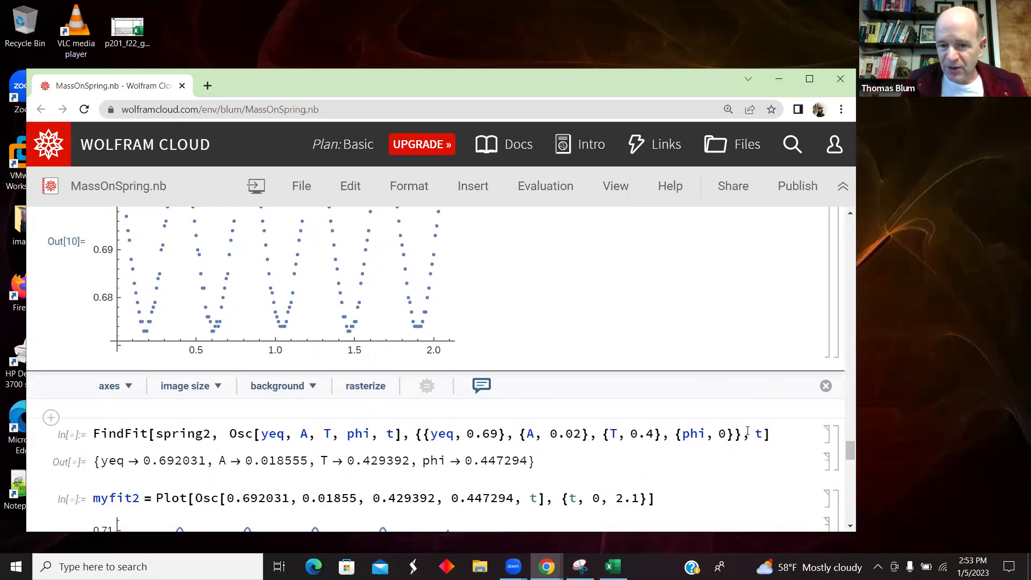
drag(851, 458, 852, 441)
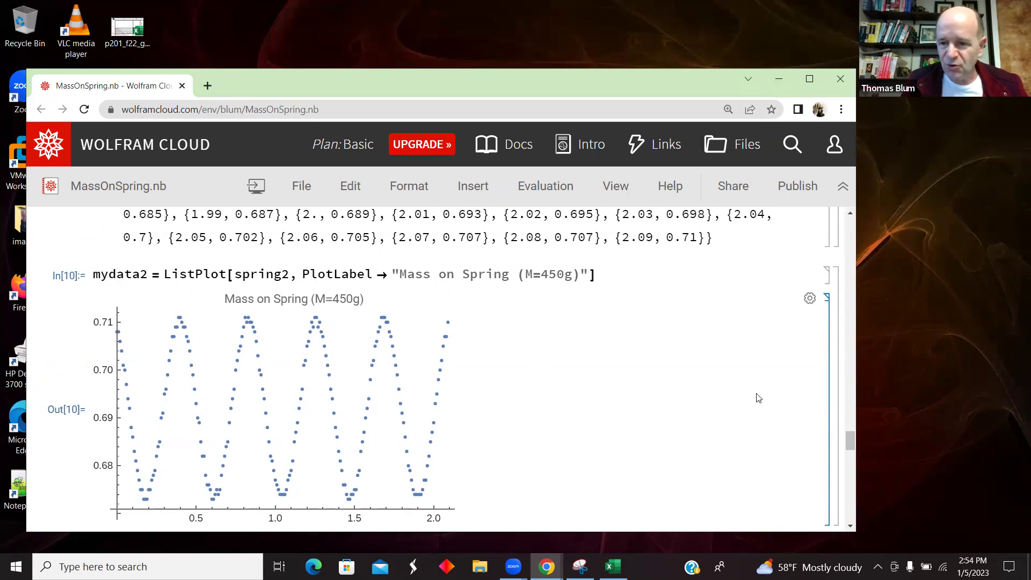
scroll(594, 336, down, 5)
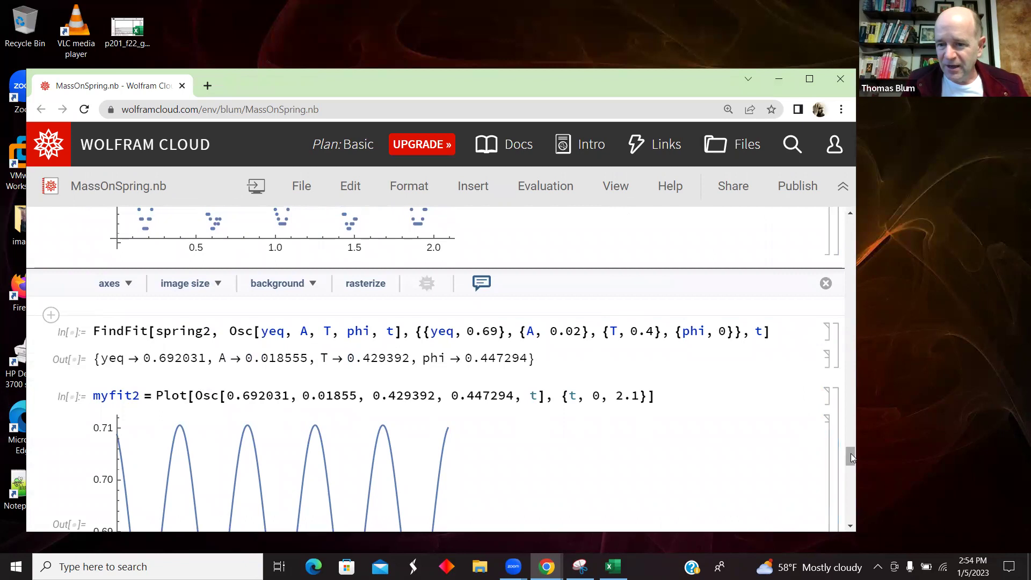
mouse_move(851, 454)
mouse_down()
mouse_move(850, 442)
mouse_move(853, 452)
mouse_up()
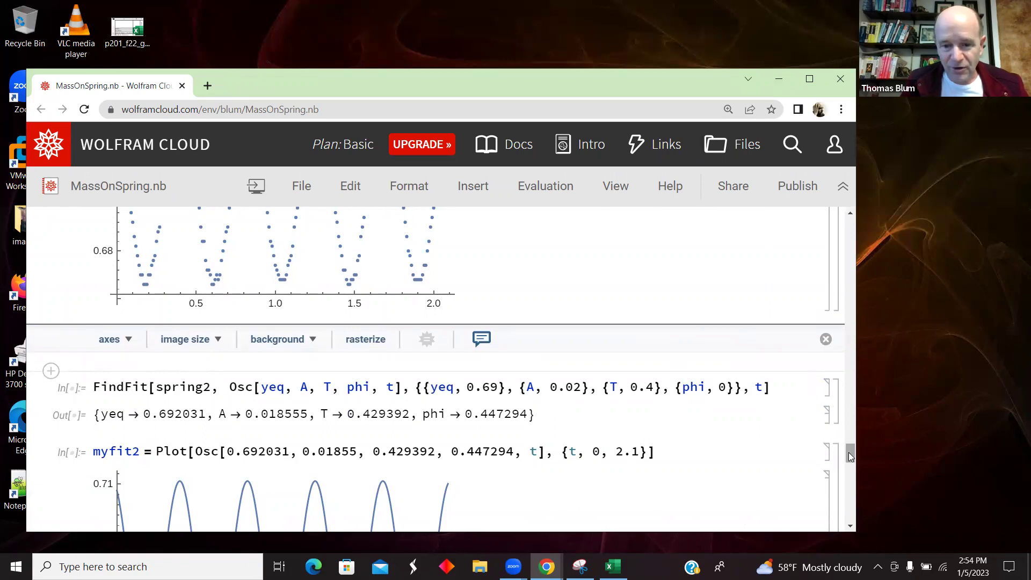
Re-evaluate the spring2 FindFit cosine fit, giving T → 0.429392
click(780, 387)
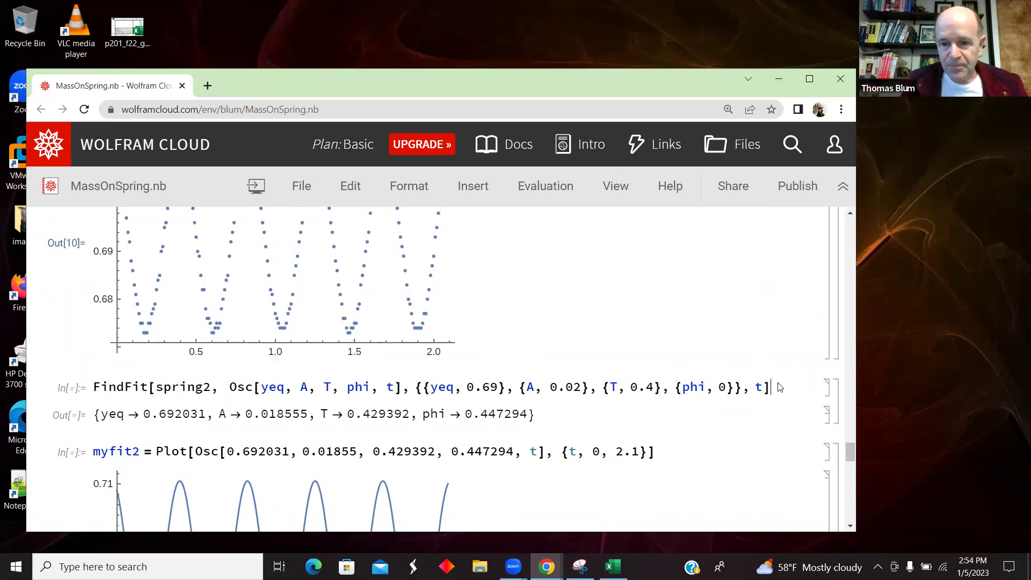
key(shift+Return)
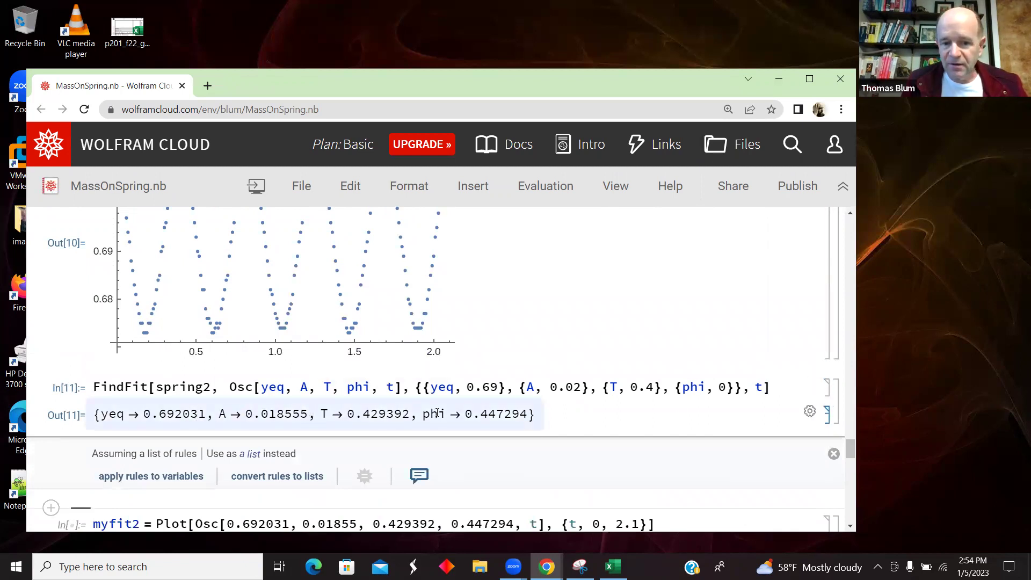
drag(849, 447, 854, 465)
Evaluate the myfit2 plot and the Show[mydata2, myfit2] overlay of the 450 g points
click(668, 292)
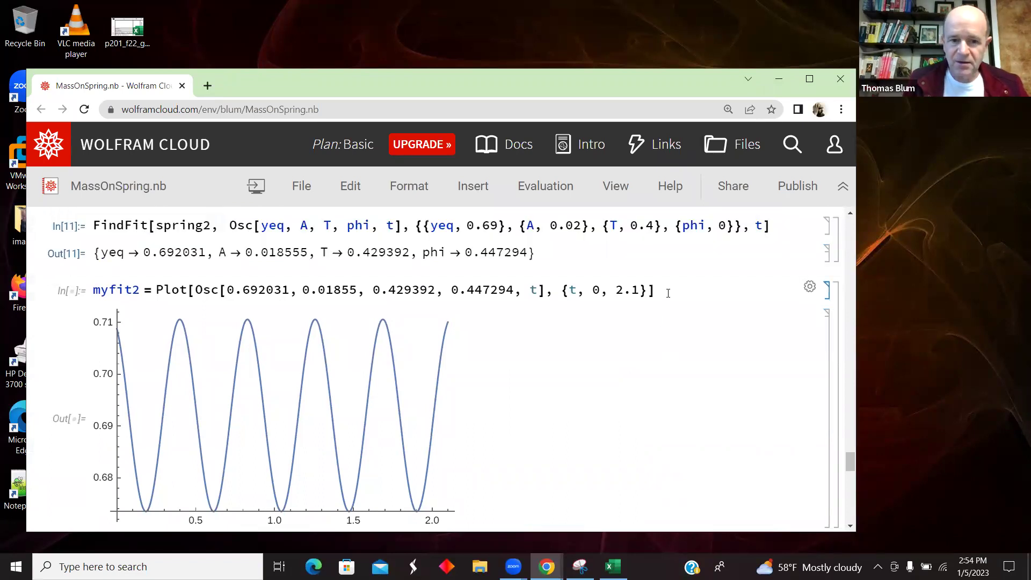
key(shift+Return)
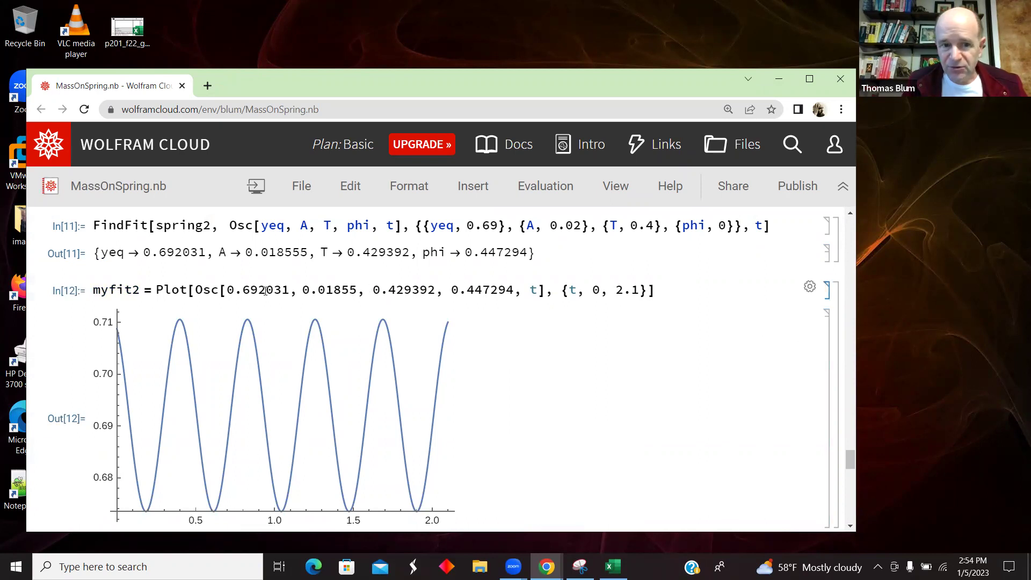
drag(849, 454, 852, 471)
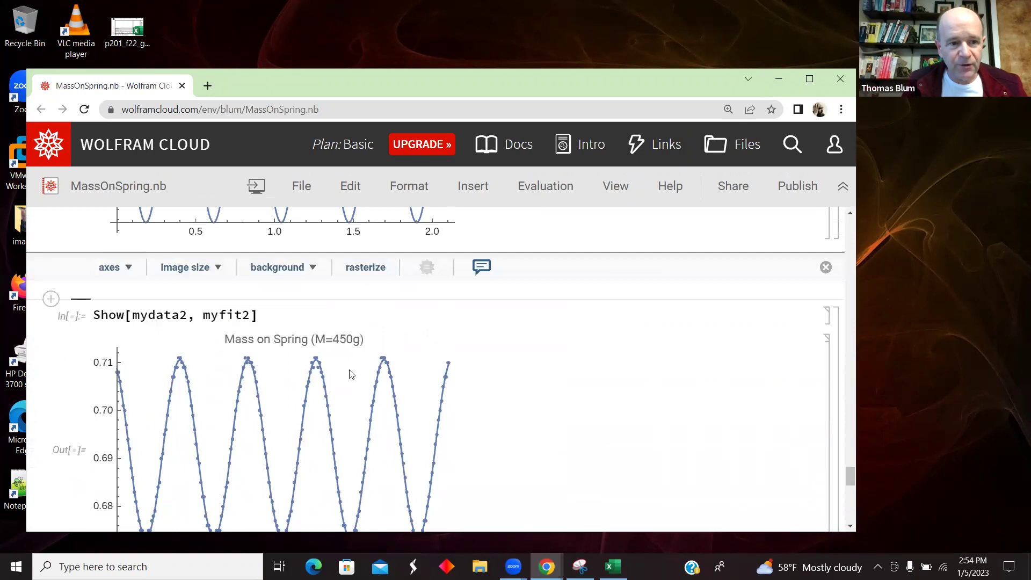
click(267, 316)
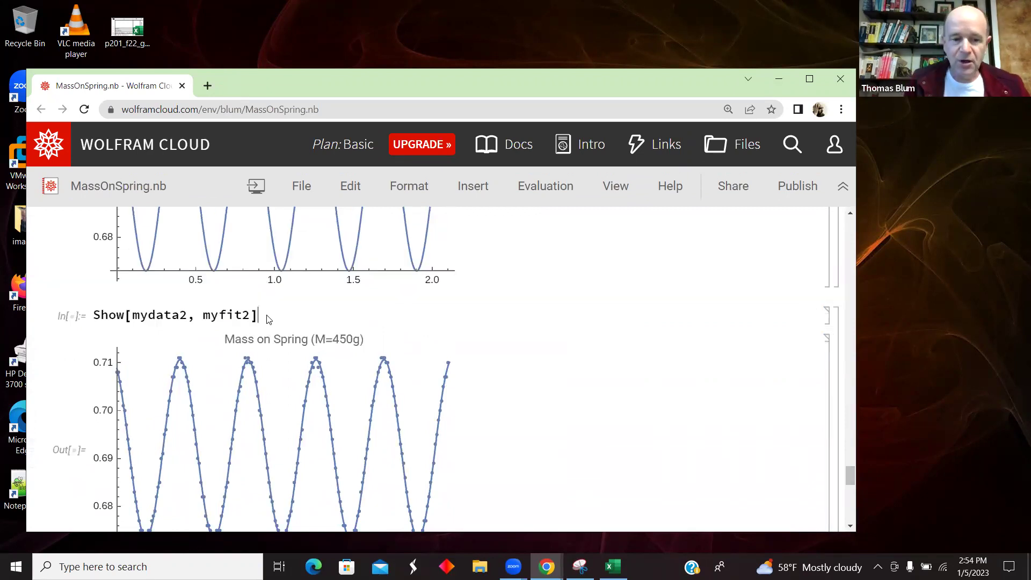
key(shift+Return)
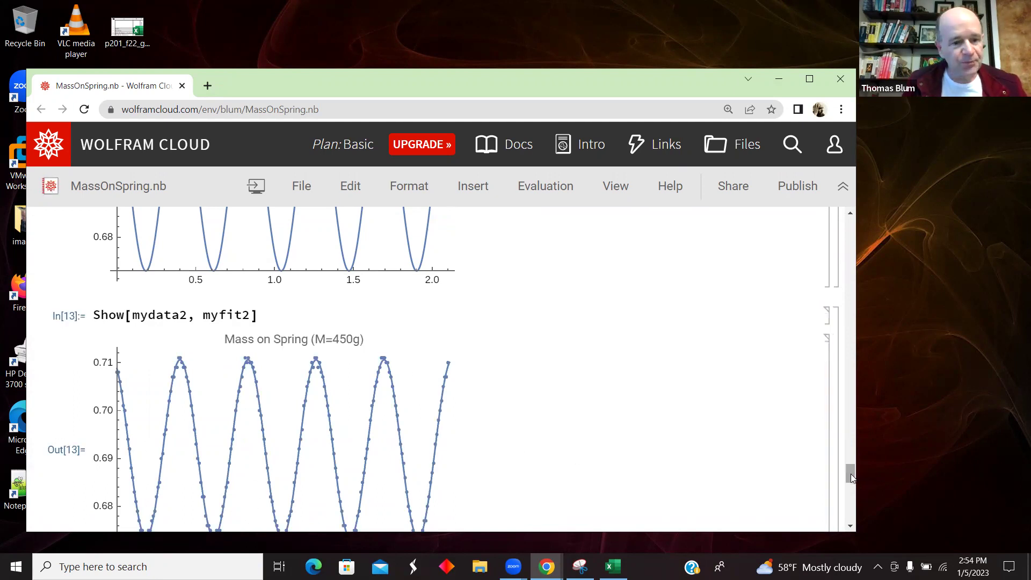
Scroll to the Solve cells giving k → 98.3064, m1 → 0.256665 and m2 → 0.459124
drag(851, 474, 854, 489)
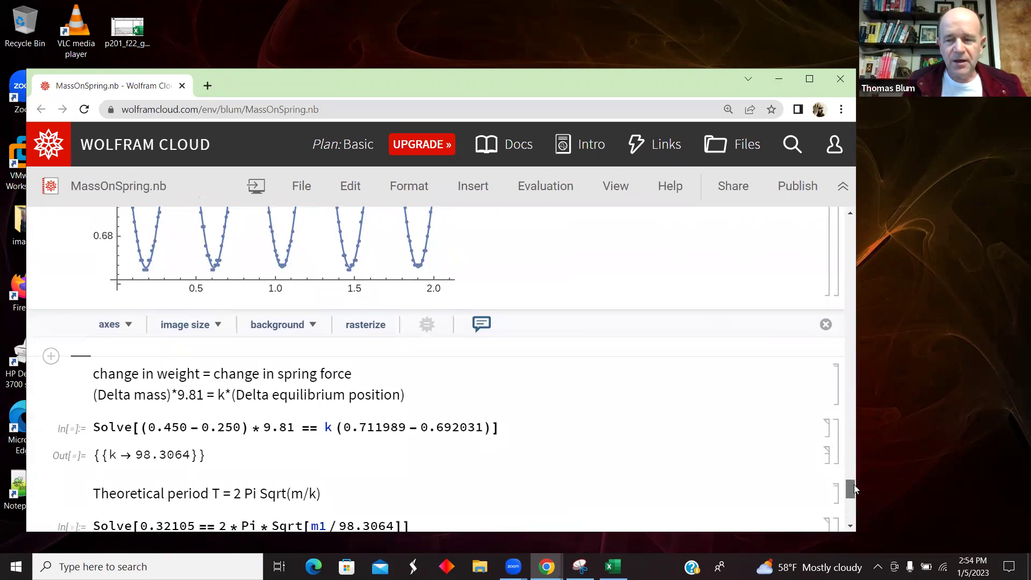
scroll(854, 489, up, 1)
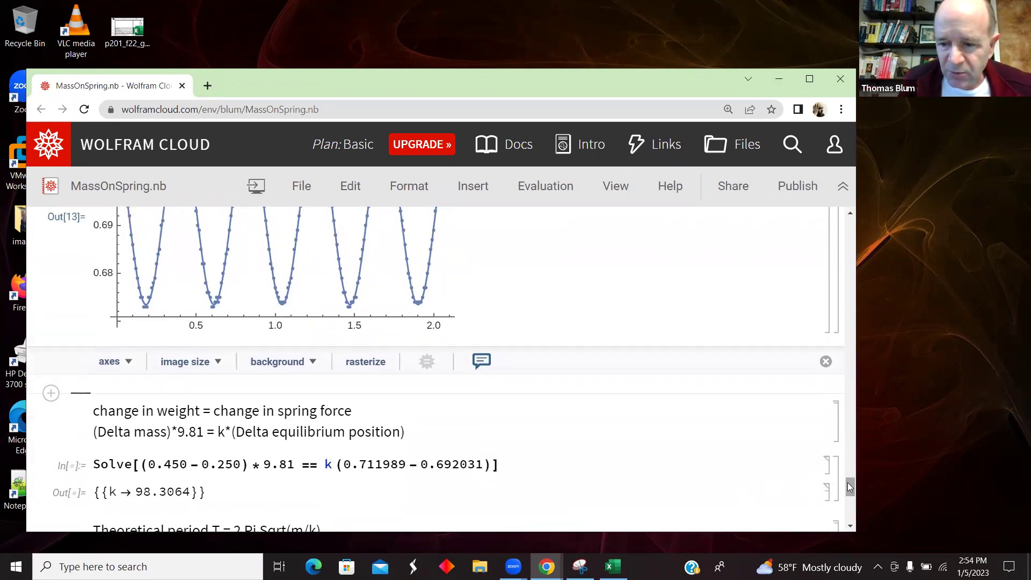
drag(848, 482, 851, 489)
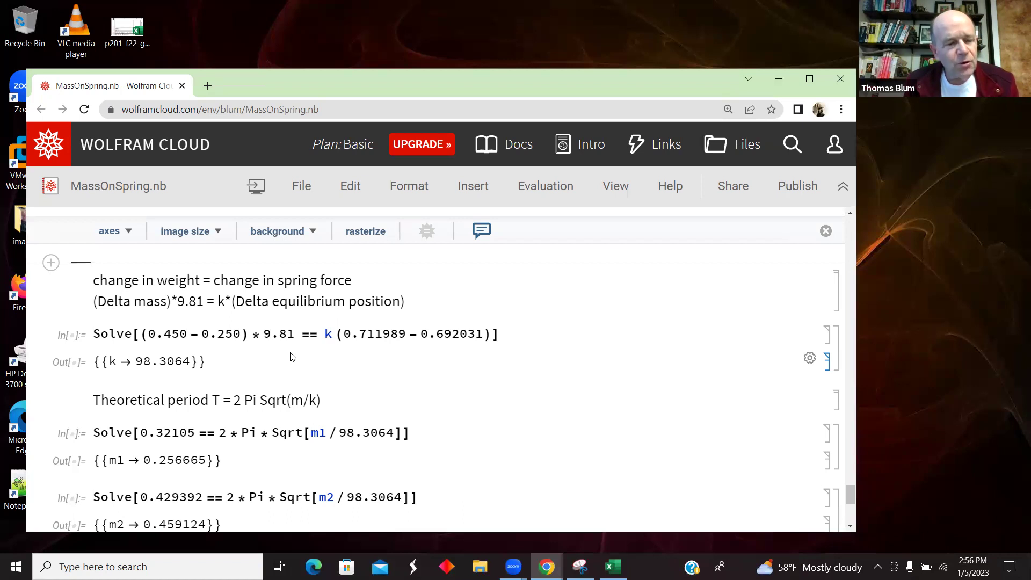
drag(180, 334, 240, 344)
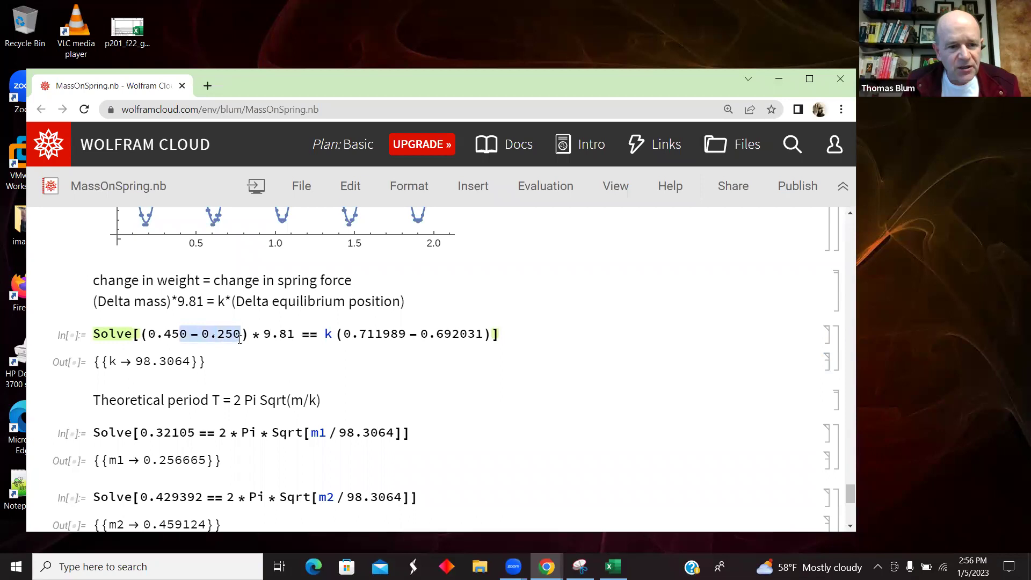
click(169, 334)
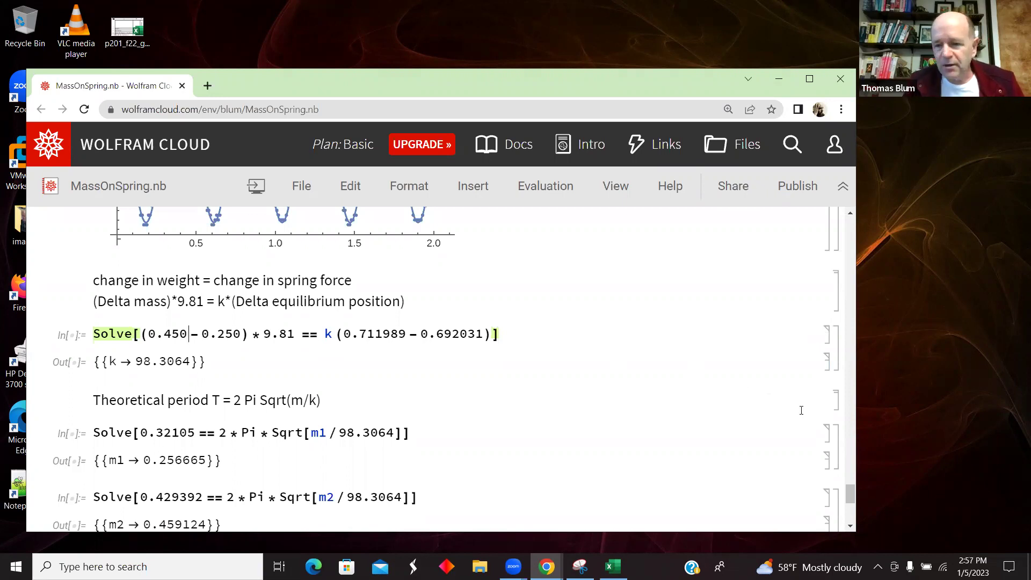
scroll(850, 496, down, 1)
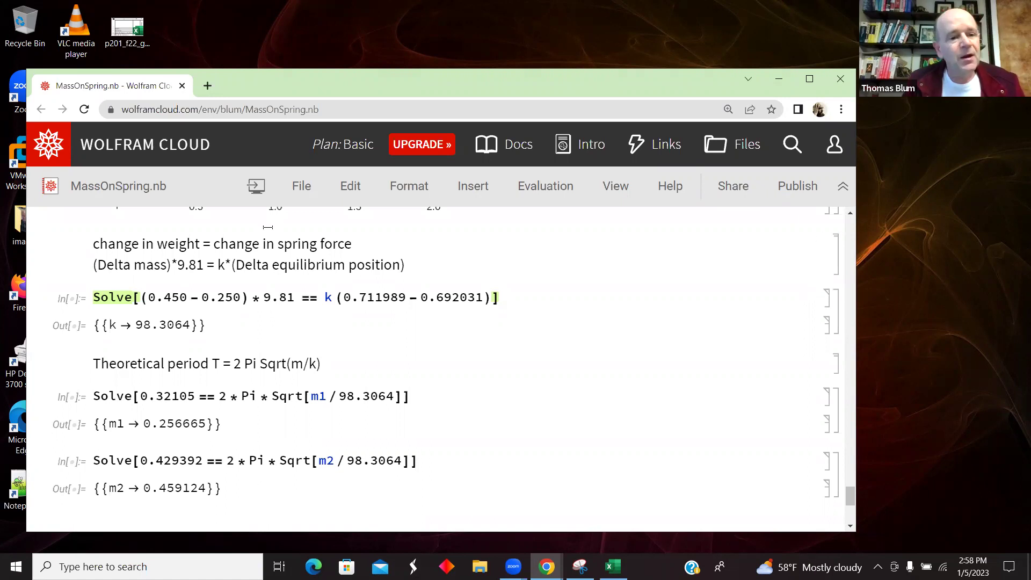
Leave the Solve cell for k by clicking elsewhere in the notebook
click(197, 345)
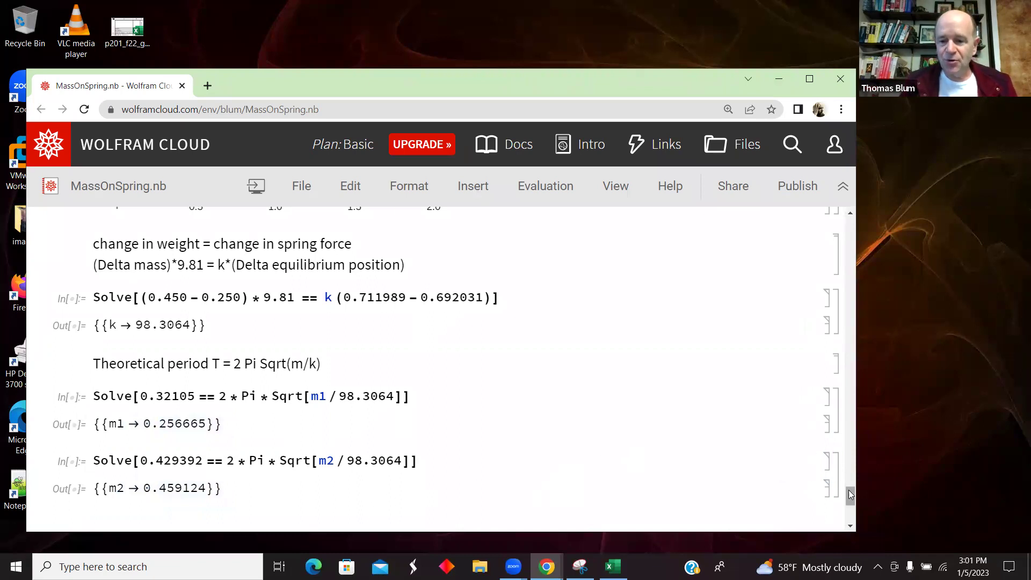
drag(851, 494, 851, 223)
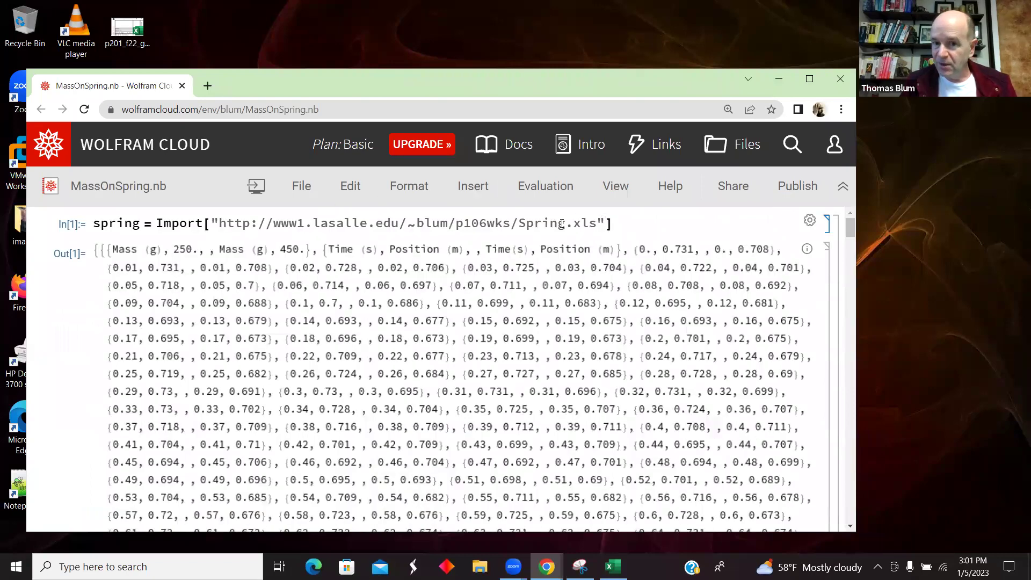
drag(849, 227, 846, 283)
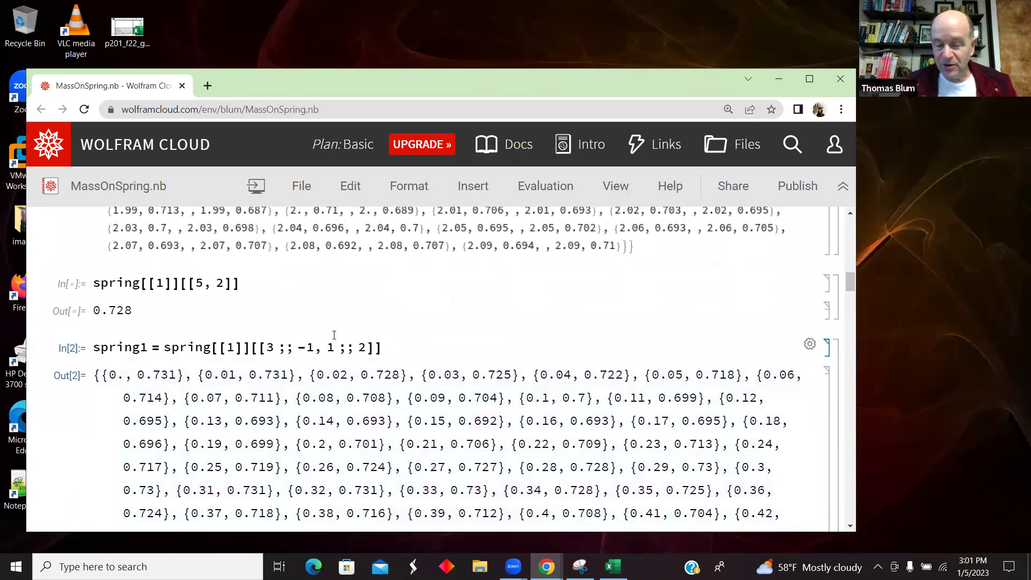
drag(848, 288, 858, 364)
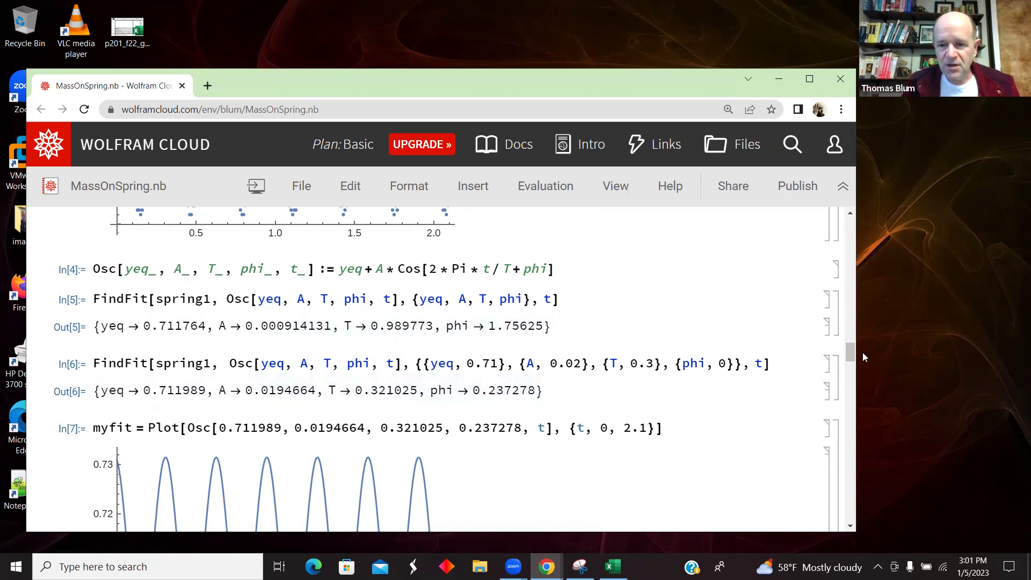
drag(850, 353, 852, 429)
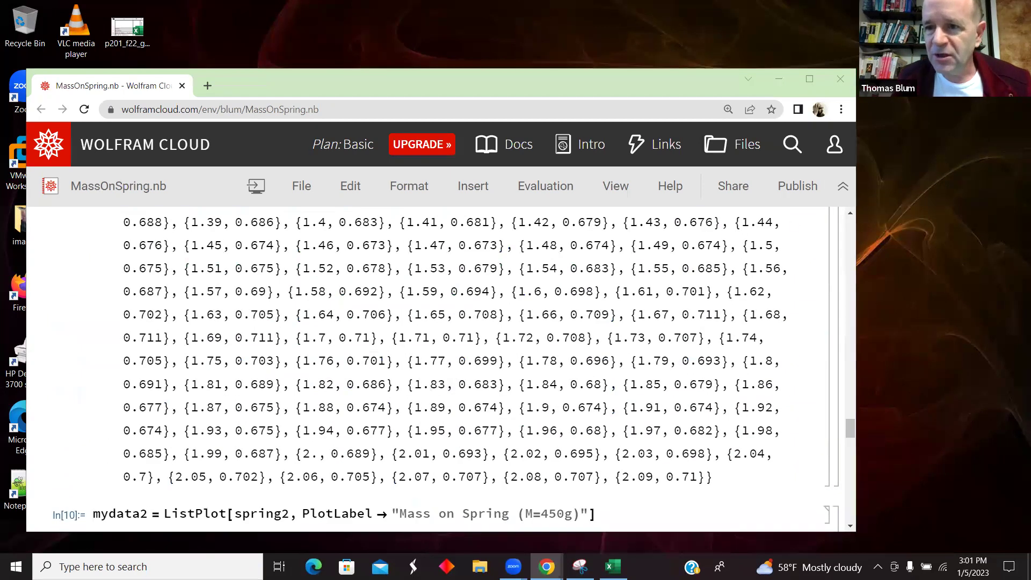